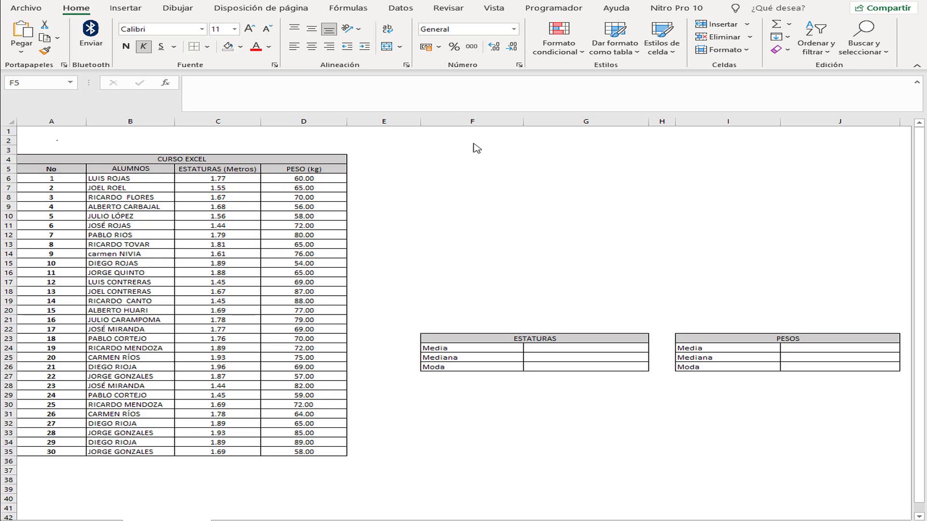
- Run the Estadística descriptiva analysis on the heights range C5:C35, placing the output at cell F5
{"action": "left_click", "coordinate": [401, 8]}
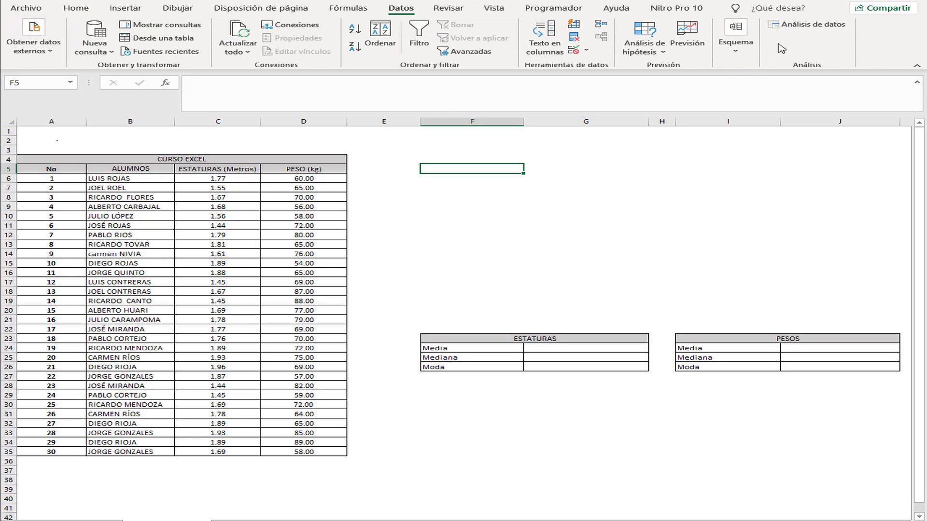
{"action": "left_click", "coordinate": [807, 26]}
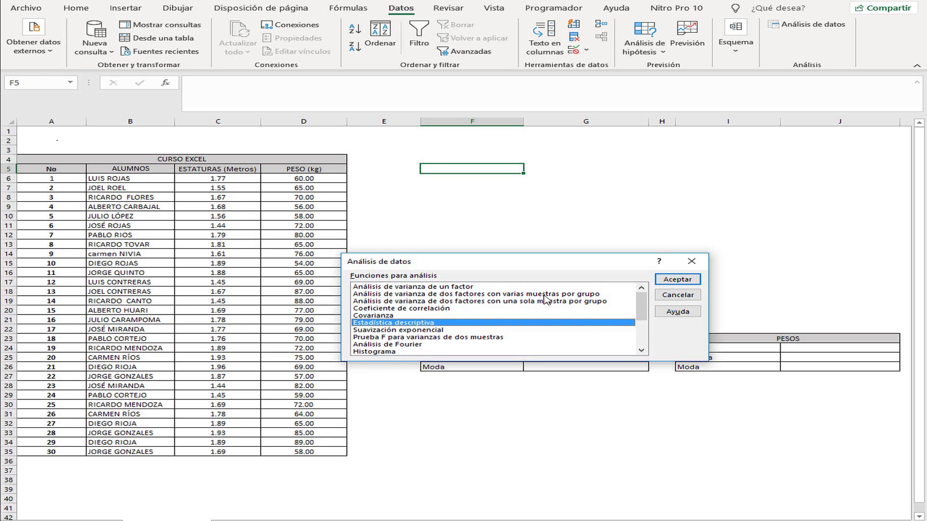
{"action": "left_click", "coordinate": [680, 282]}
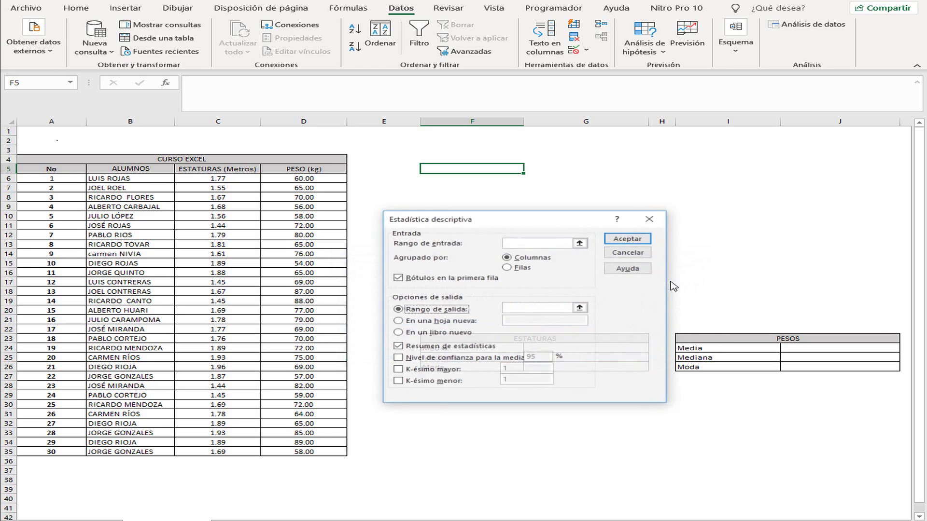
{"action": "left_click", "coordinate": [528, 244]}
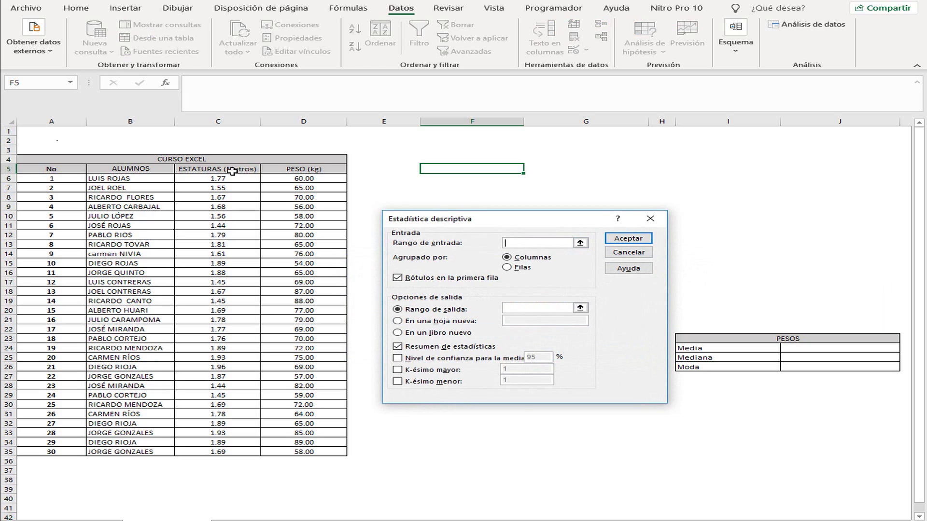
{"action": "left_click_drag", "start_coordinate": [233, 171], "coordinate": [209, 452]}
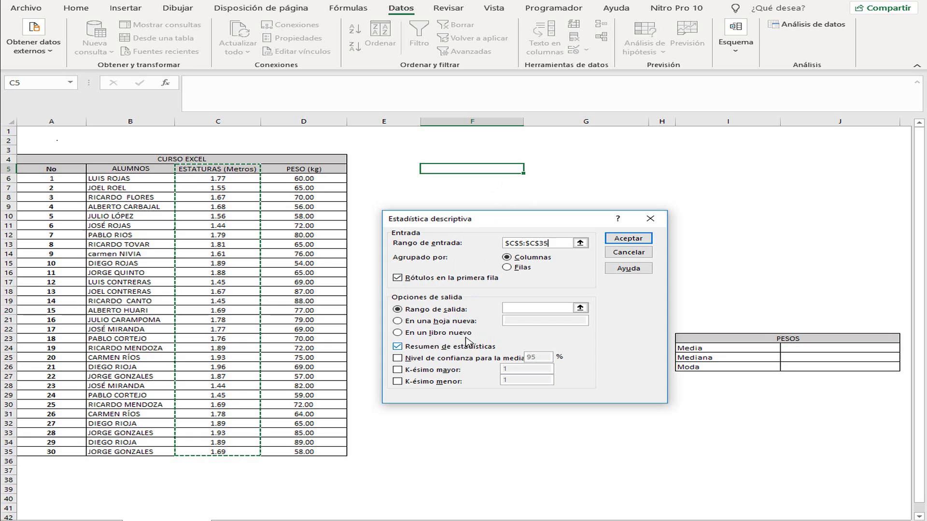
{"action": "left_click", "coordinate": [531, 308]}
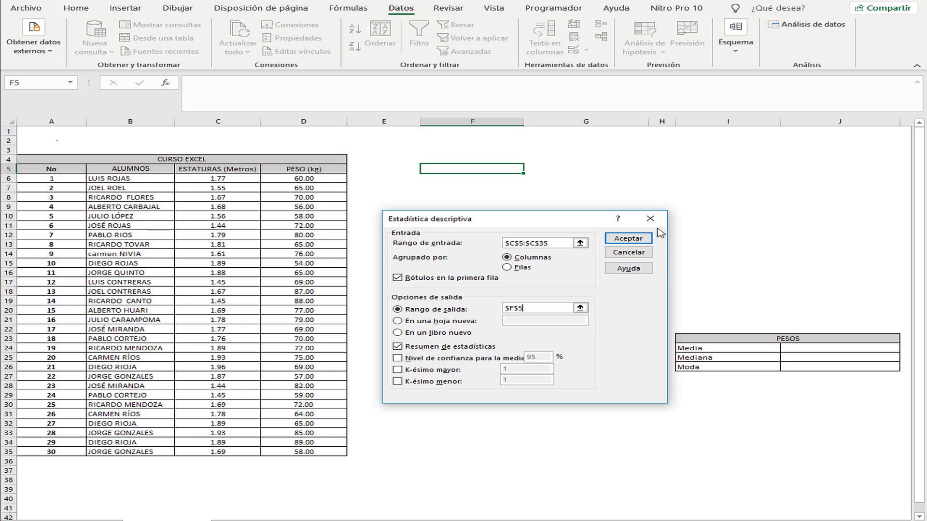
{"action": "left_click", "coordinate": [630, 238]}
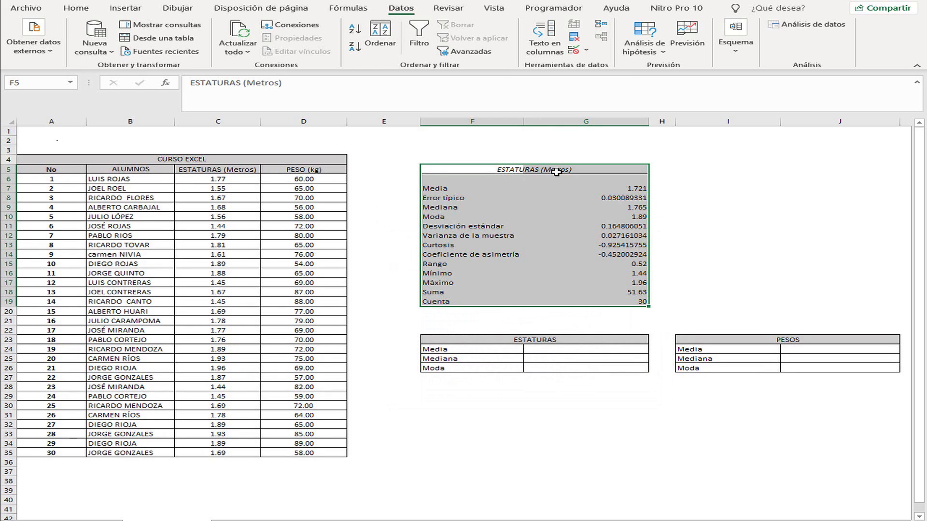
{"action": "left_click", "coordinate": [679, 178]}
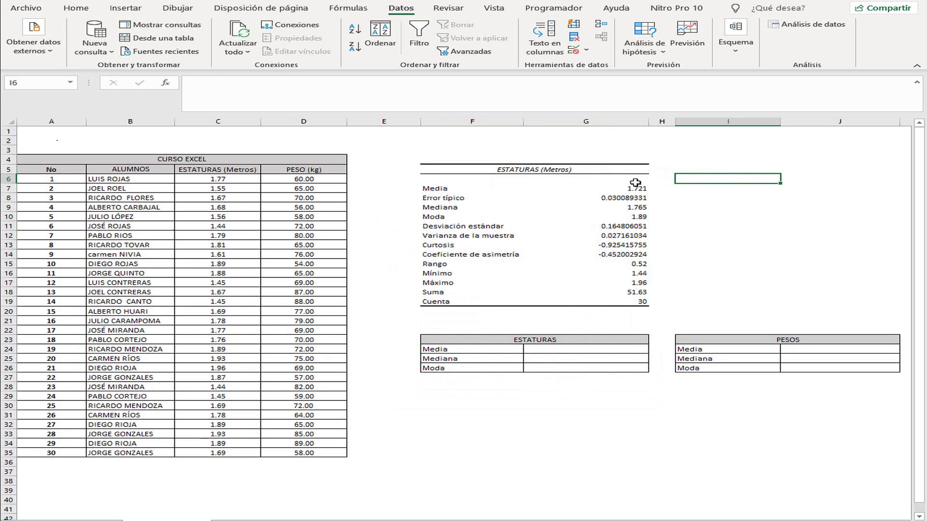
- Format the statistics values in G6:G19 as Número with 2 decimal places
{"action": "left_click_drag", "start_coordinate": [635, 179], "coordinate": [633, 280]}
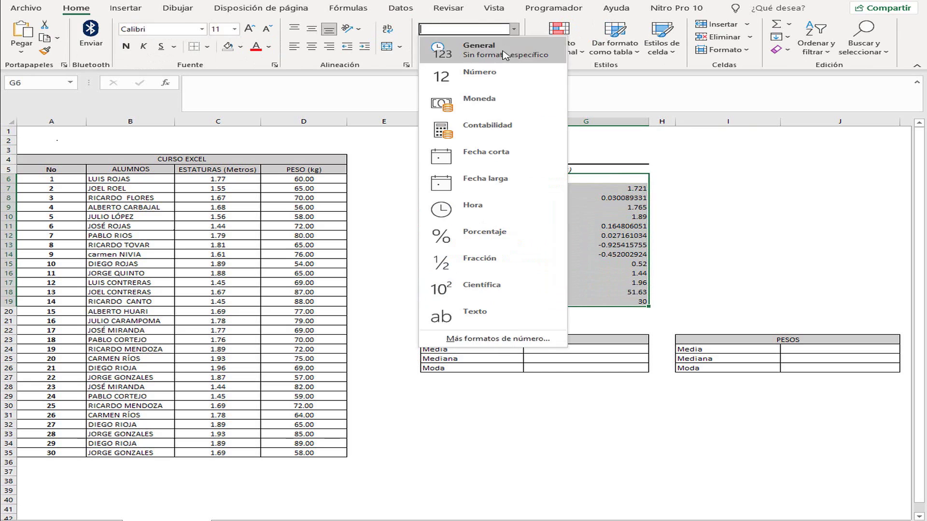
{"action": "left_click", "coordinate": [480, 341]}
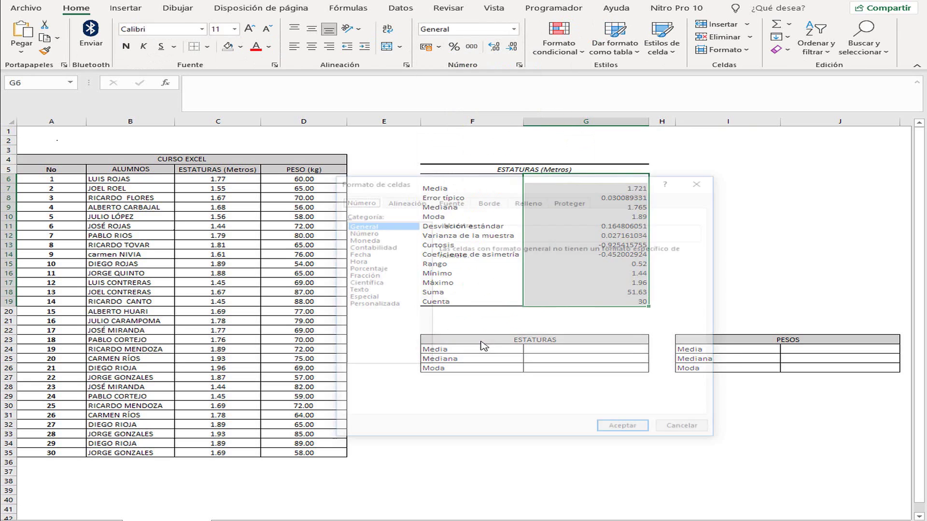
{"action": "left_click", "coordinate": [365, 239]}
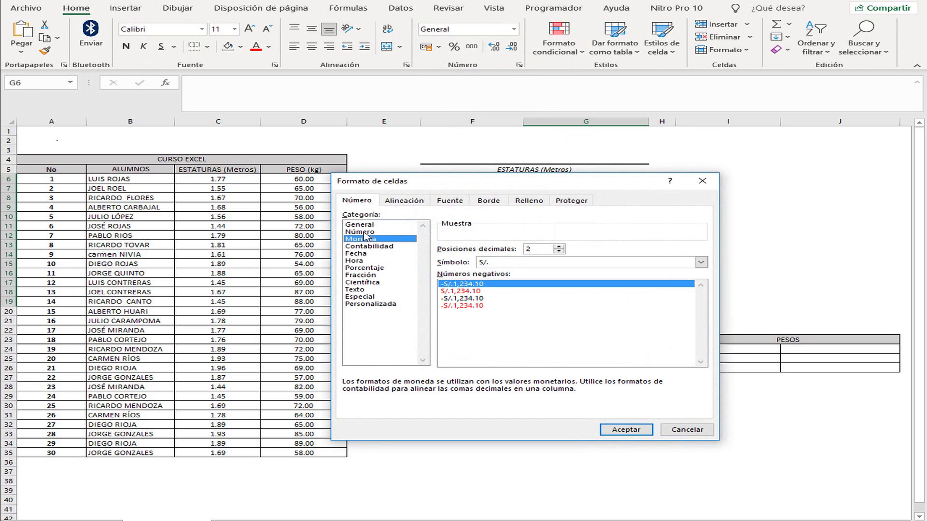
{"action": "left_click", "coordinate": [365, 233]}
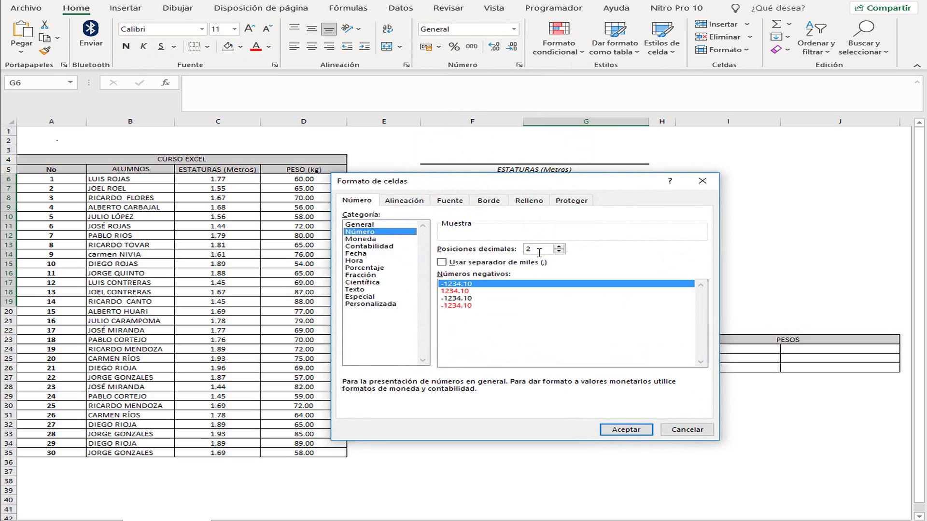
{"action": "left_click", "coordinate": [626, 429]}
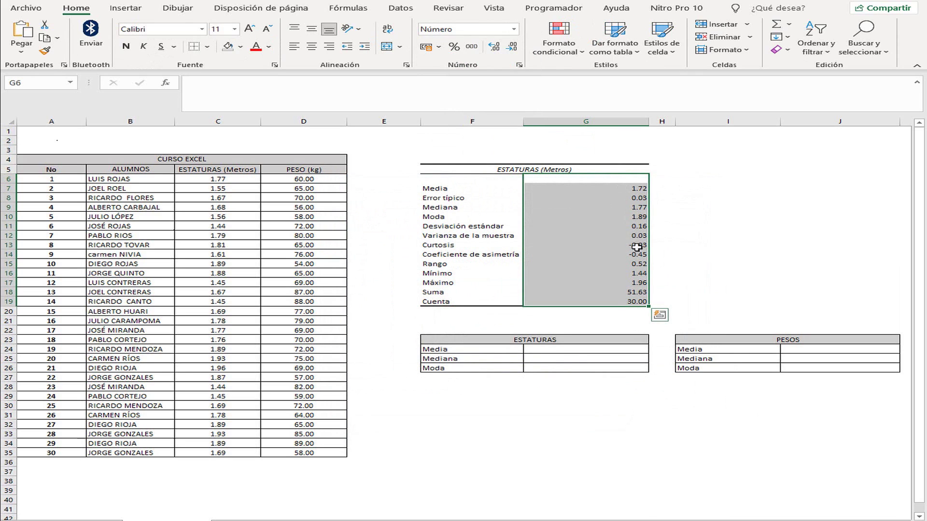
{"action": "left_click", "coordinate": [664, 254]}
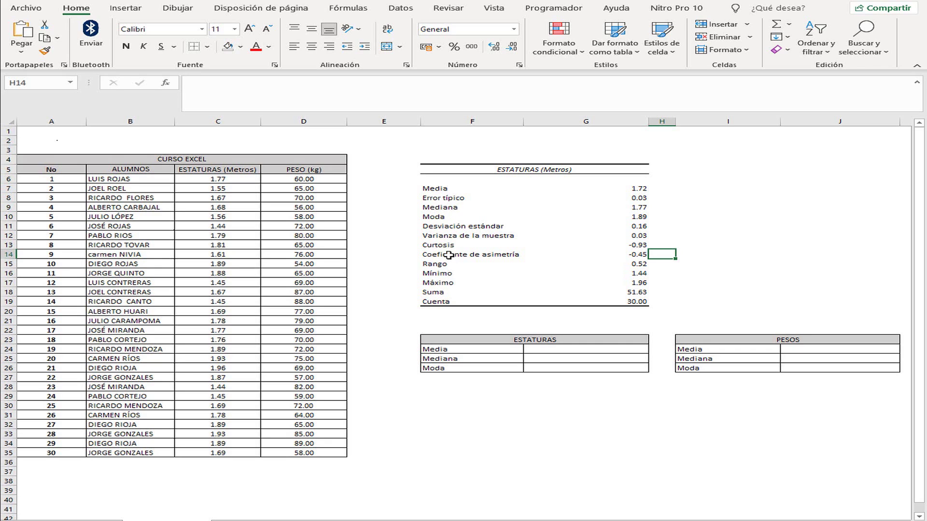
- Examine the Media, Mediana and Moda rows in the generated heights statistics
{"action": "left_click", "coordinate": [440, 191]}
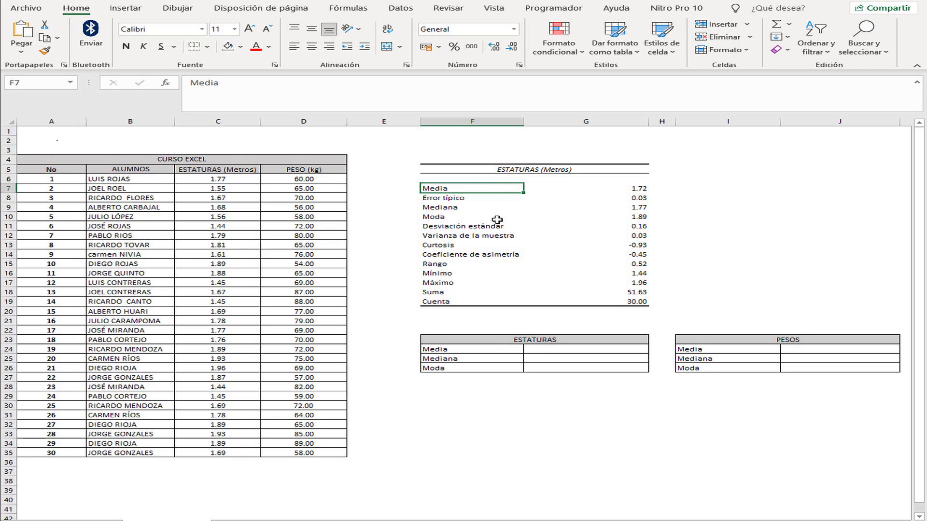
{"action": "left_click", "coordinate": [459, 208]}
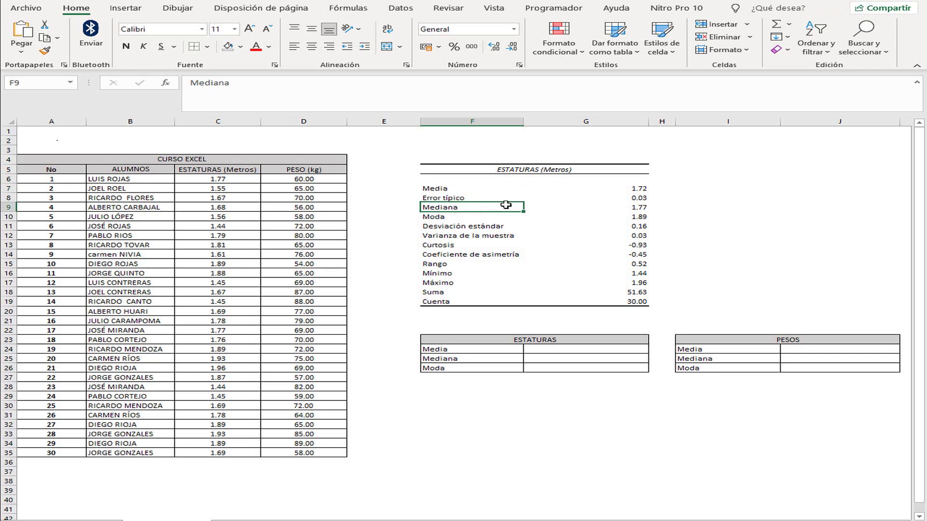
{"action": "left_click", "coordinate": [440, 218]}
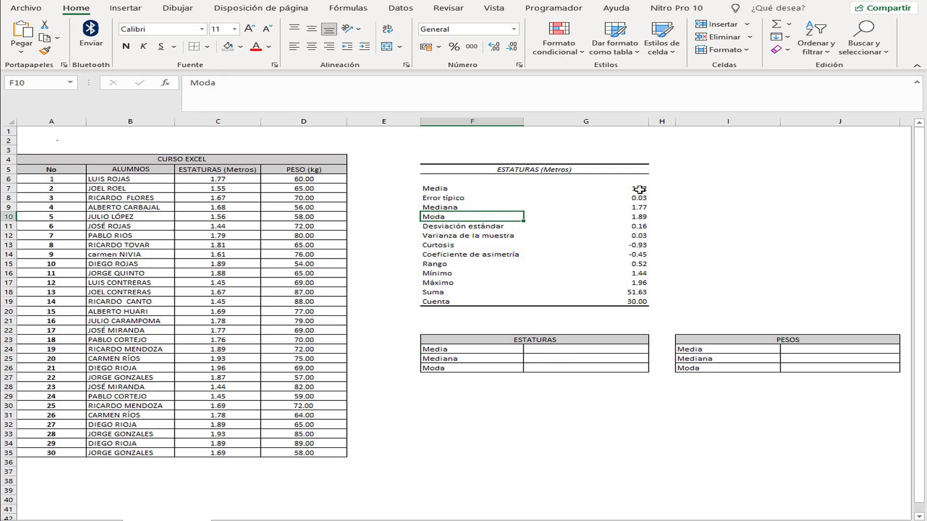
{"action": "left_click", "coordinate": [436, 189]}
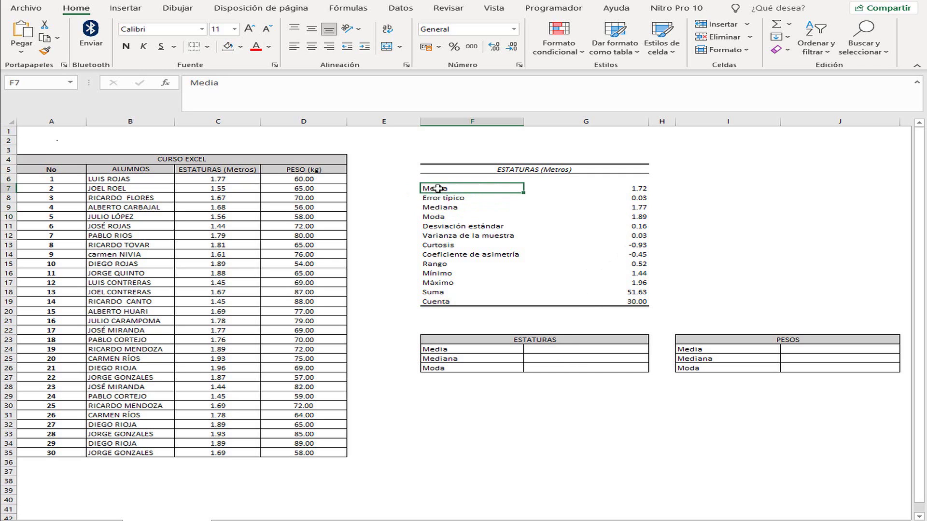
{"action": "left_click", "coordinate": [446, 209]}
{"action": "left_click", "coordinate": [449, 218]}
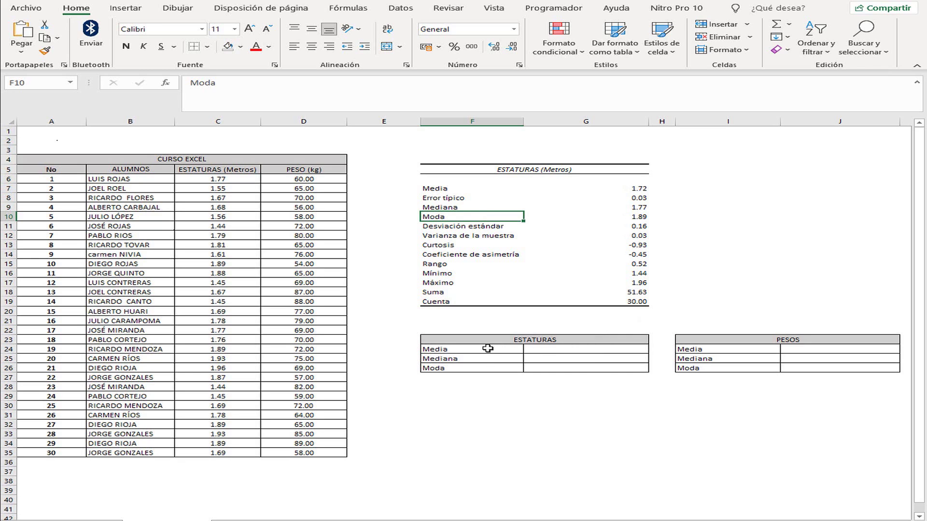
- Calculate the mean height in G24 of the ESTATURAS table with the formula =PROMEDIO(C6:C35)
{"action": "left_click", "coordinate": [548, 351]}
{"action": "left_click", "coordinate": [210, 99]}
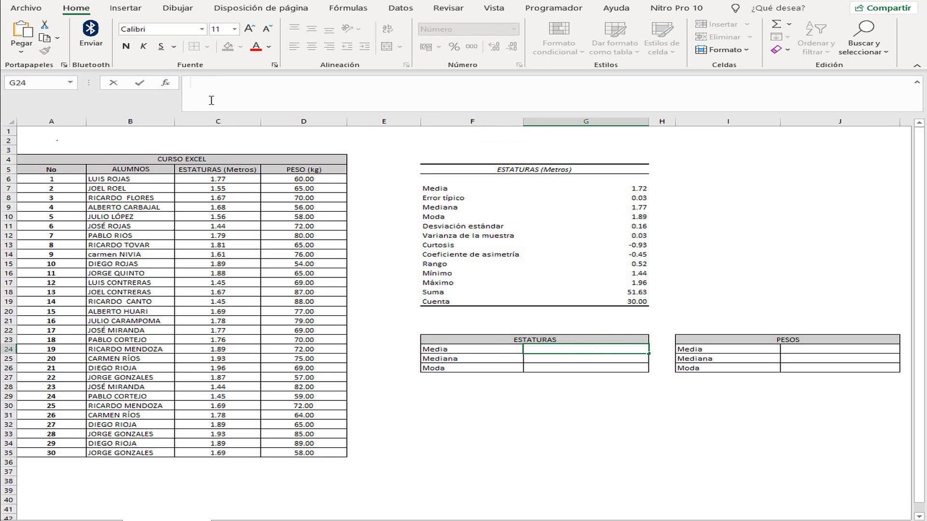
{"action": "type", "text": "=PROMEDIO("}
{"action": "left_click_drag", "start_coordinate": [231, 179], "coordinate": [214, 452]}
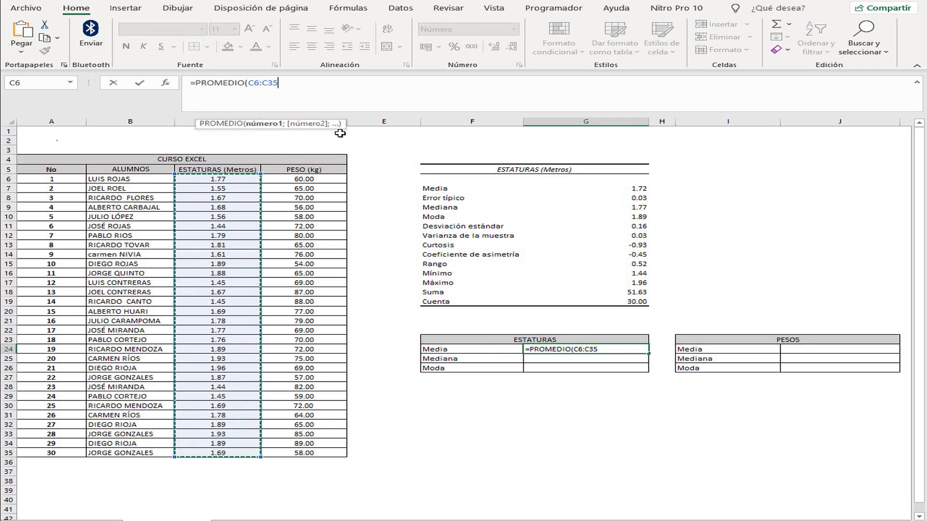
{"action": "type", "text": ")"}
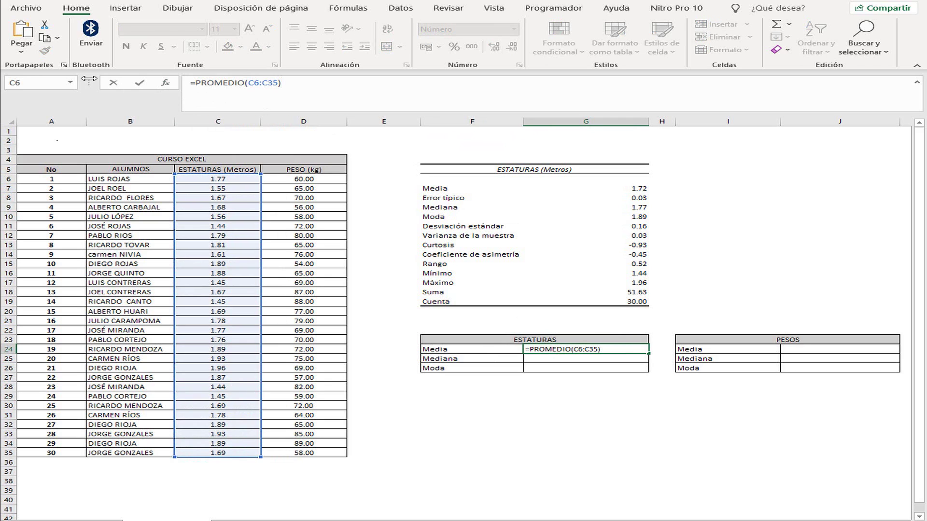
{"action": "left_click", "coordinate": [141, 85]}
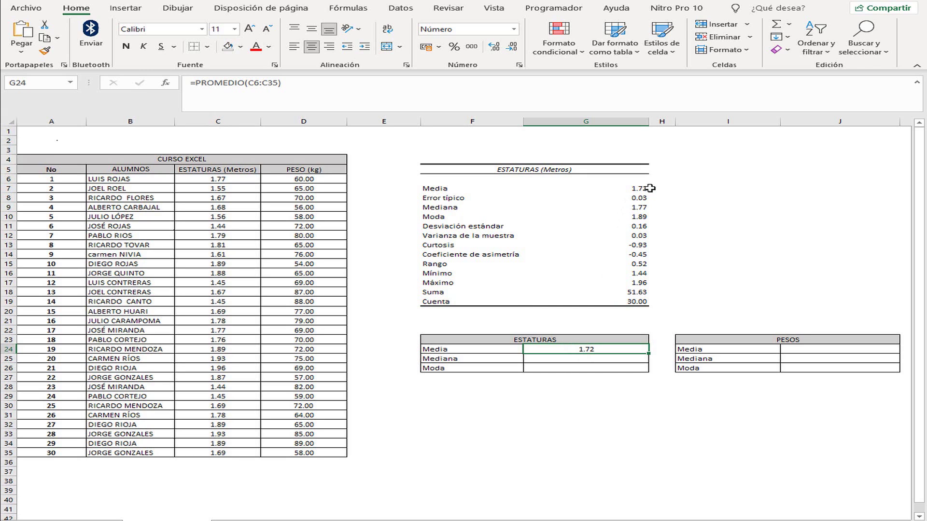
- Calculate the median height in G25 of the ESTATURAS table with the formula =MEDIANA(C6:C35)
{"action": "left_click", "coordinate": [571, 358]}
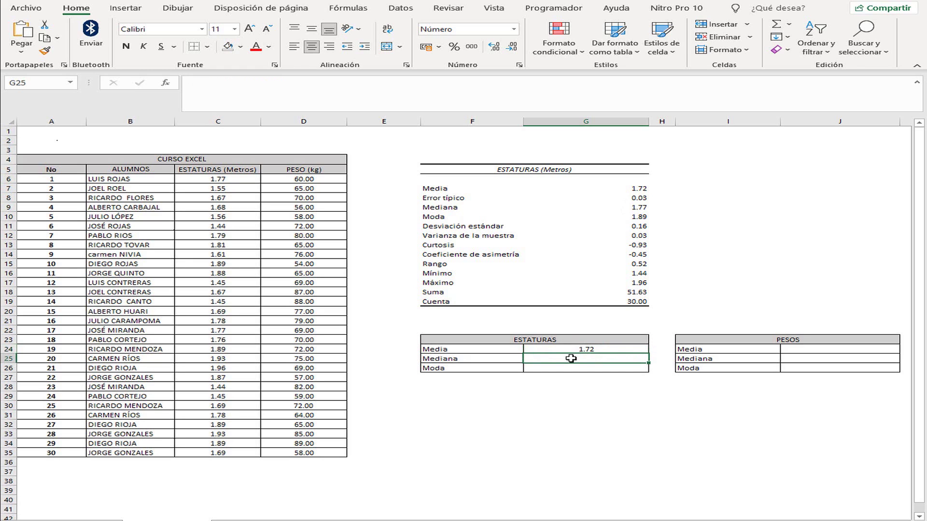
{"action": "left_click", "coordinate": [208, 83]}
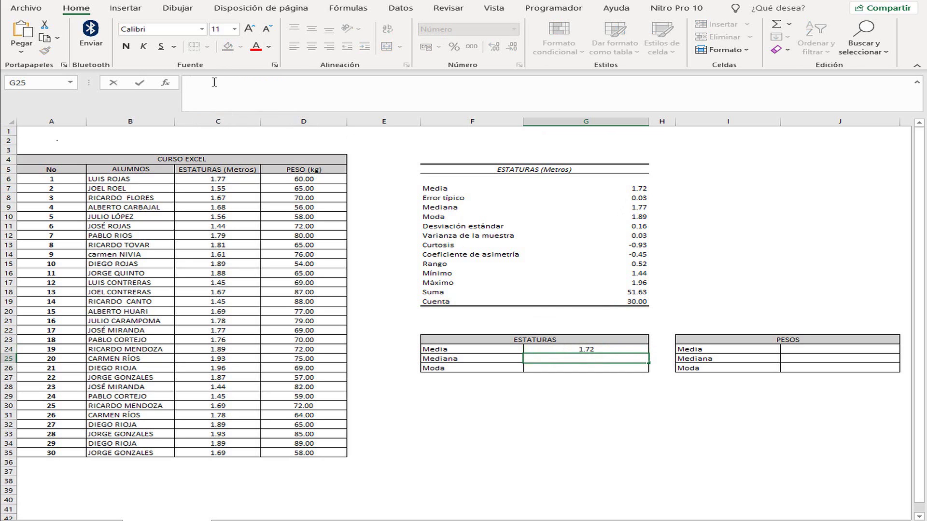
{"action": "type", "text": "=ME"}
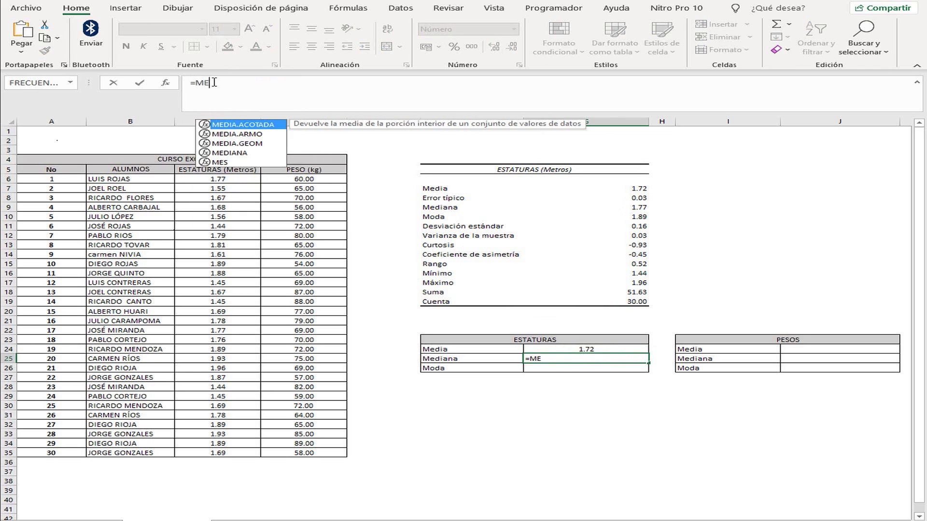
{"action": "type", "text": "D"}
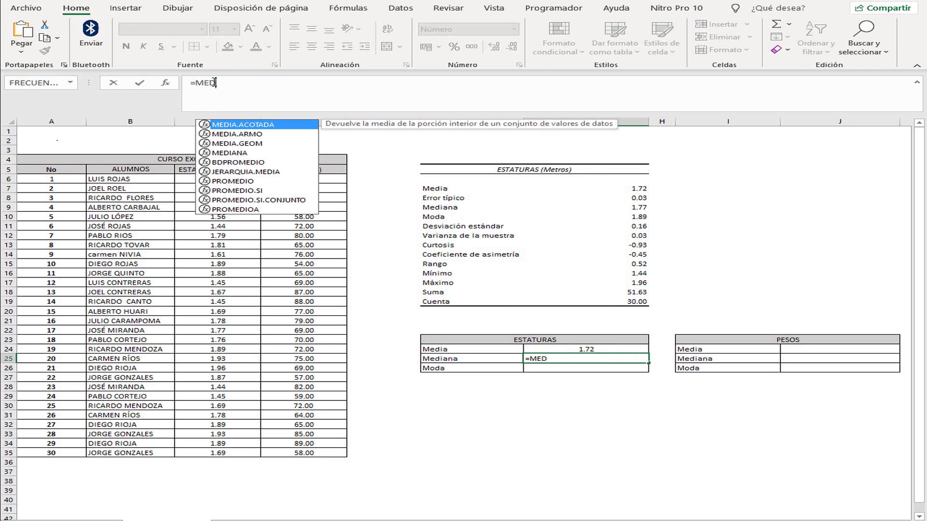
{"action": "left_click", "coordinate": [230, 153]}
{"action": "double_click", "coordinate": [230, 153]}
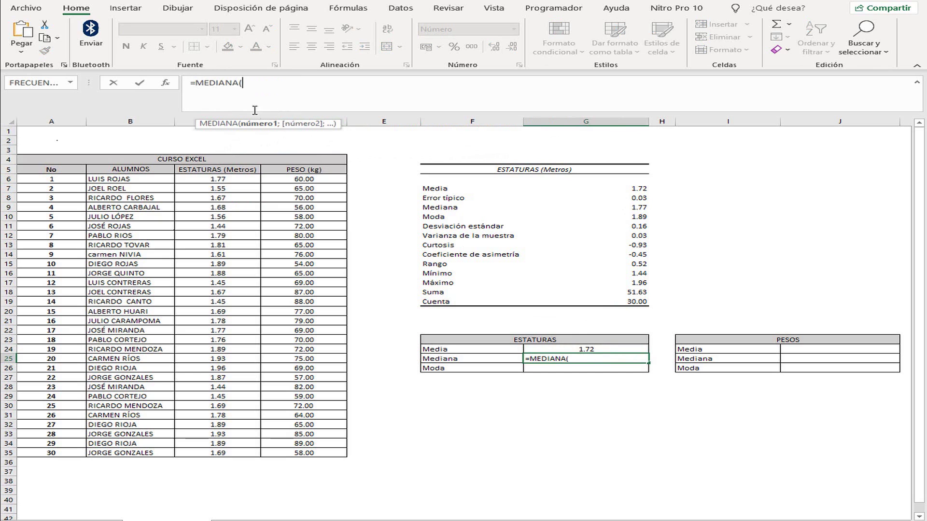
{"action": "left_click_drag", "start_coordinate": [224, 180], "coordinate": [213, 453]}
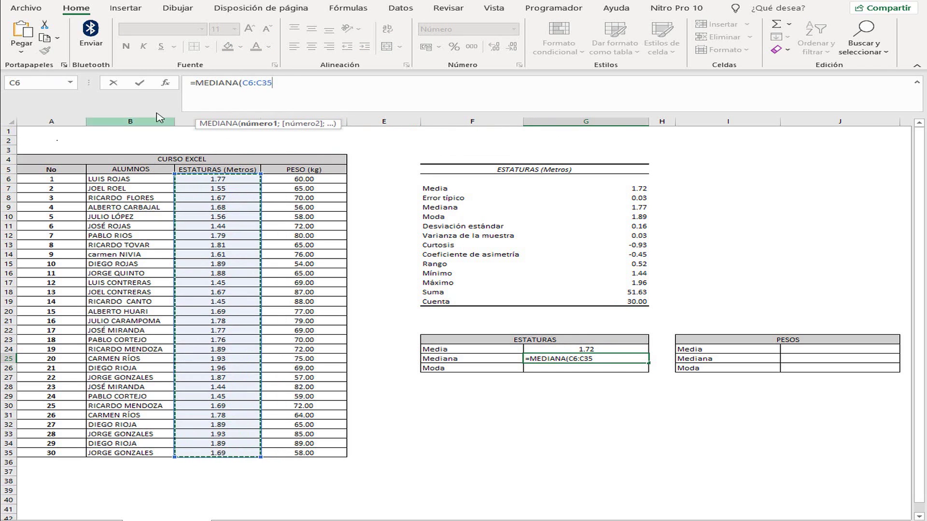
{"action": "left_click", "coordinate": [141, 85]}
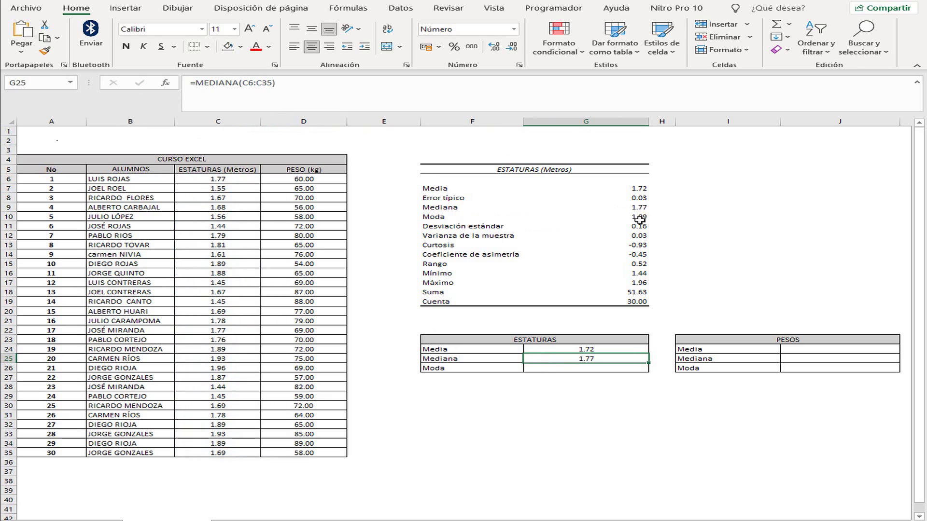
- Calculate the mode of the heights in G26 of the ESTATURAS table with the formula =MODA(C6:C35)
{"action": "left_click", "coordinate": [590, 370]}
{"action": "left_click", "coordinate": [191, 81]}
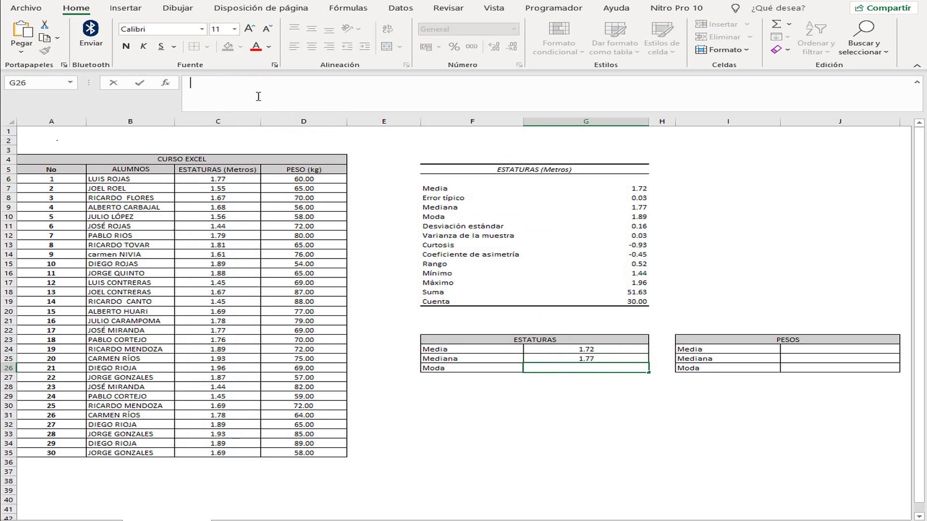
{"action": "type", "text": "="}
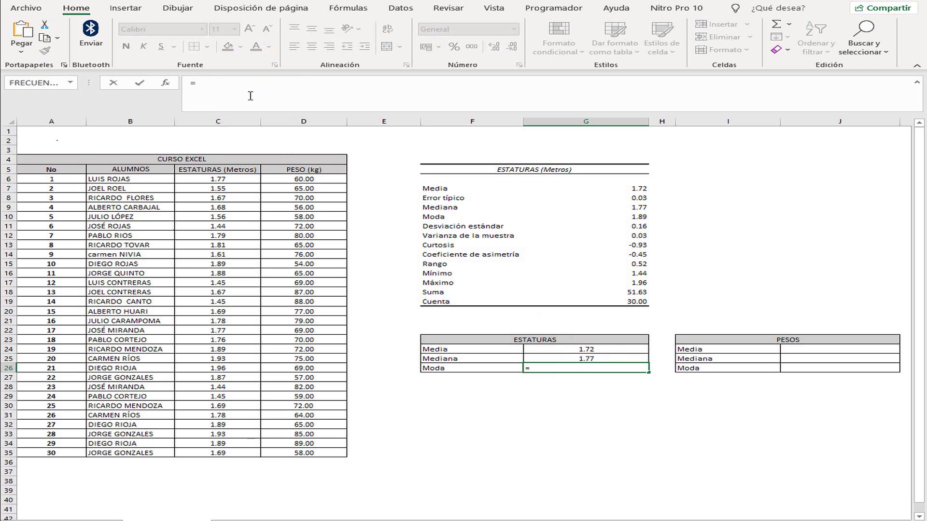
{"action": "type", "text": "MODA"}
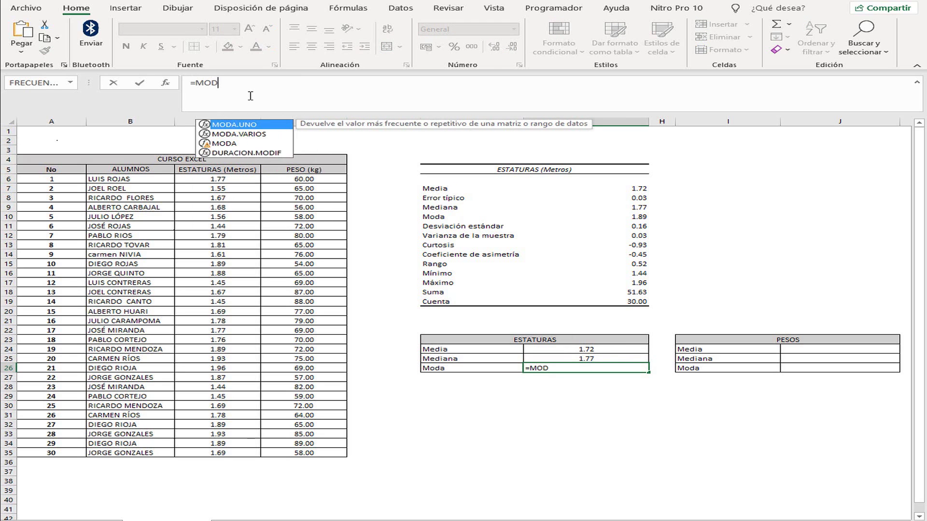
{"action": "double_click", "coordinate": [229, 143]}
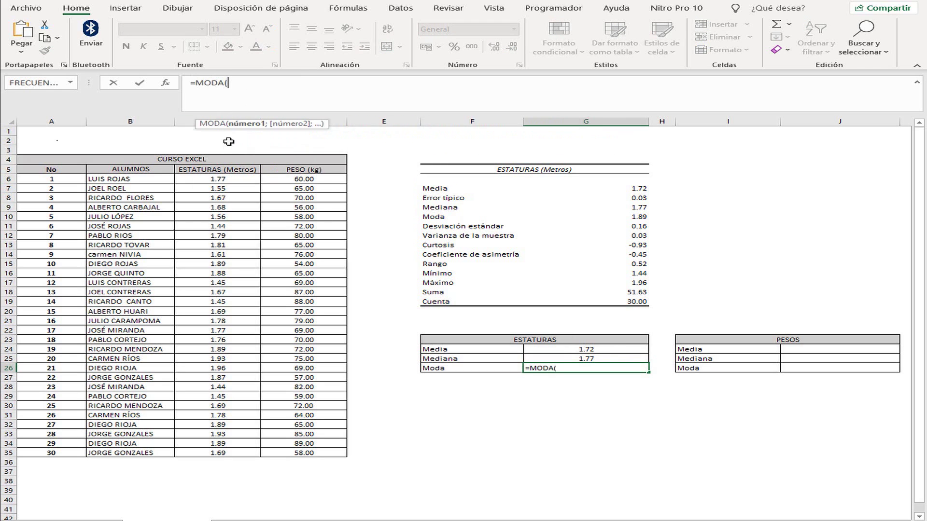
{"action": "left_click_drag", "start_coordinate": [237, 179], "coordinate": [248, 453]}
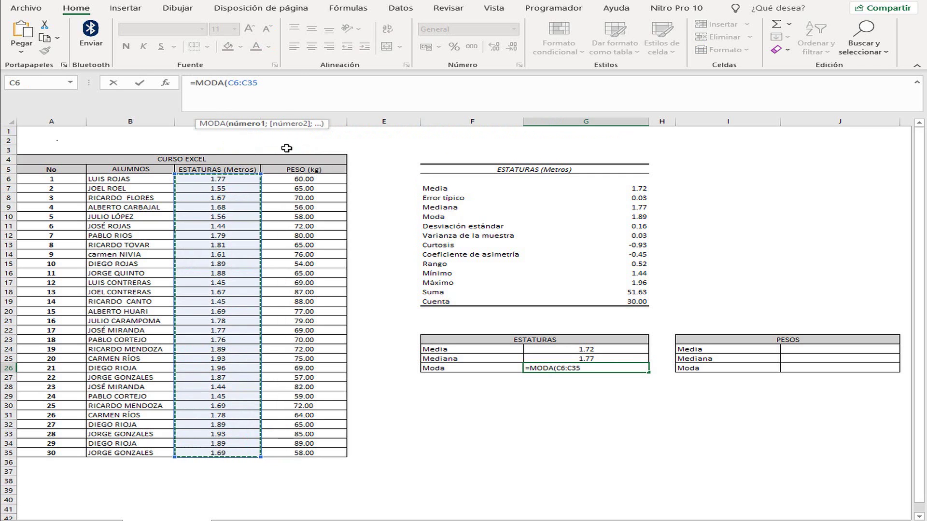
{"action": "left_click", "coordinate": [275, 91]}
{"action": "type", "text": ")"}
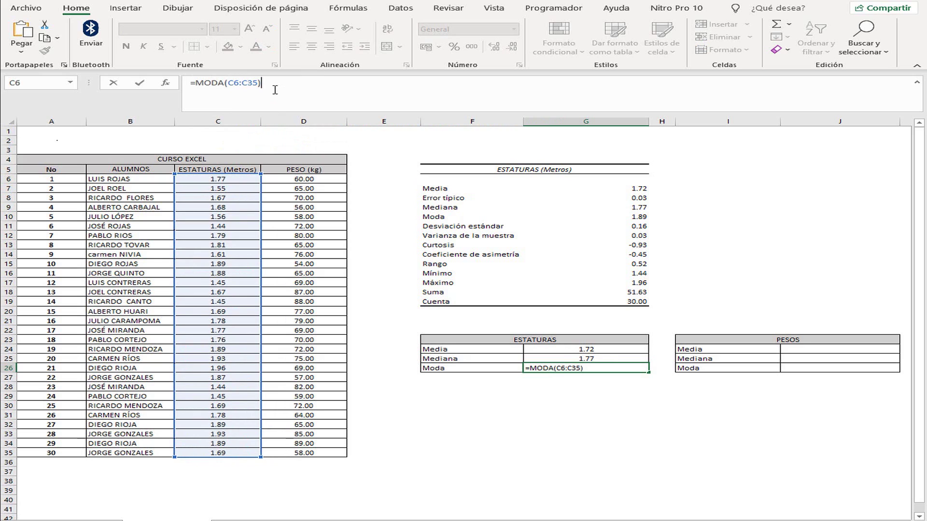
{"action": "left_click", "coordinate": [139, 86]}
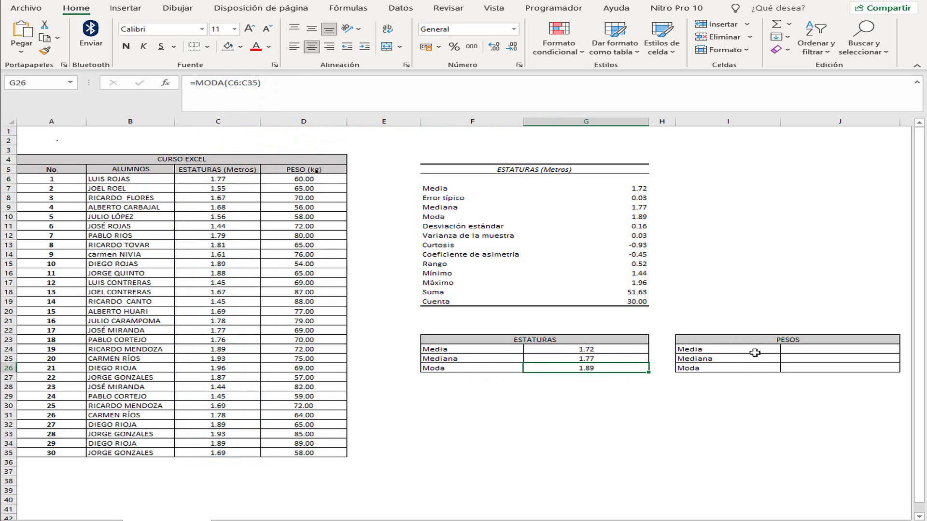
- Run the Estadística descriptiva analysis on the weights, with input range $D$5:$D$35 and output range $I$5
{"action": "left_click", "coordinate": [753, 170]}
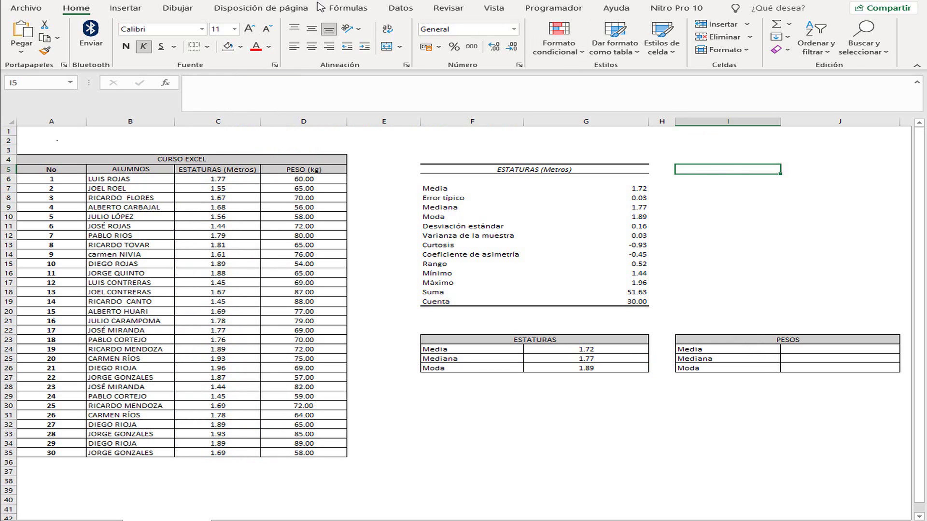
{"action": "left_click", "coordinate": [399, 10]}
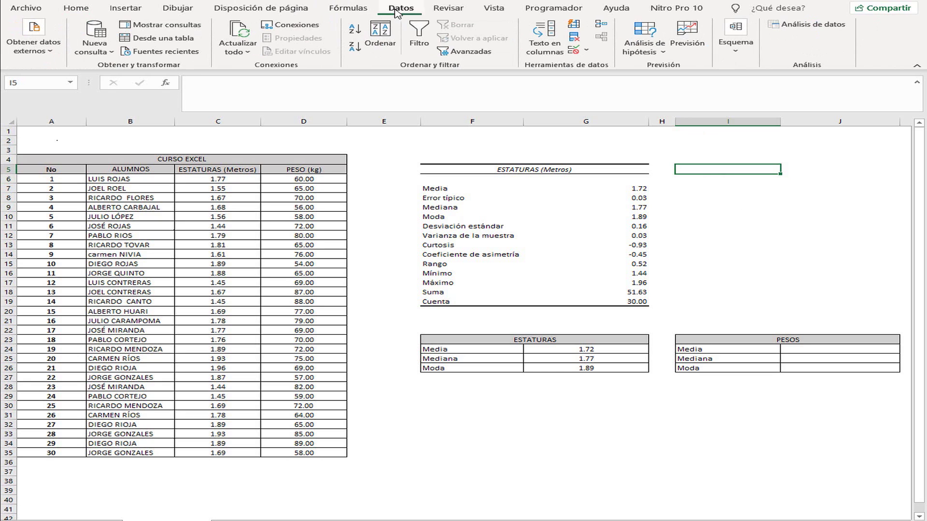
{"action": "left_click", "coordinate": [822, 30]}
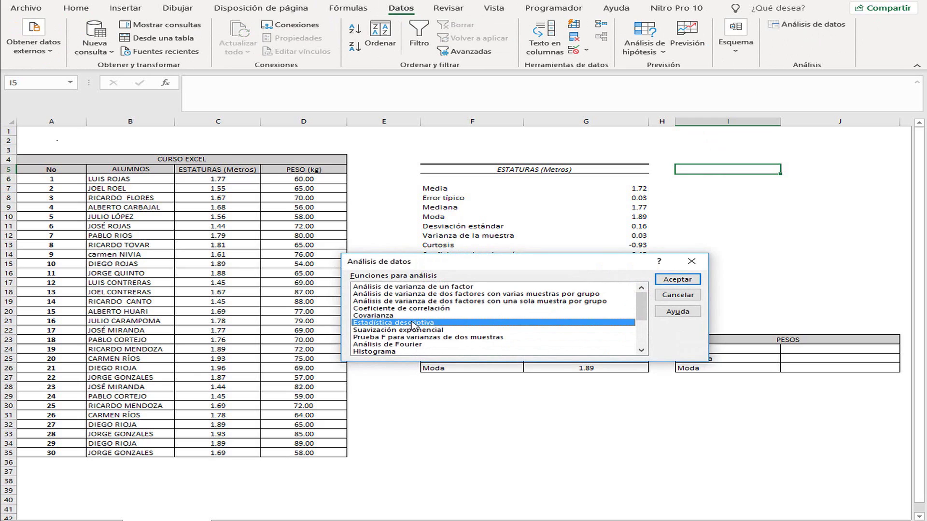
{"action": "left_click", "coordinate": [677, 280]}
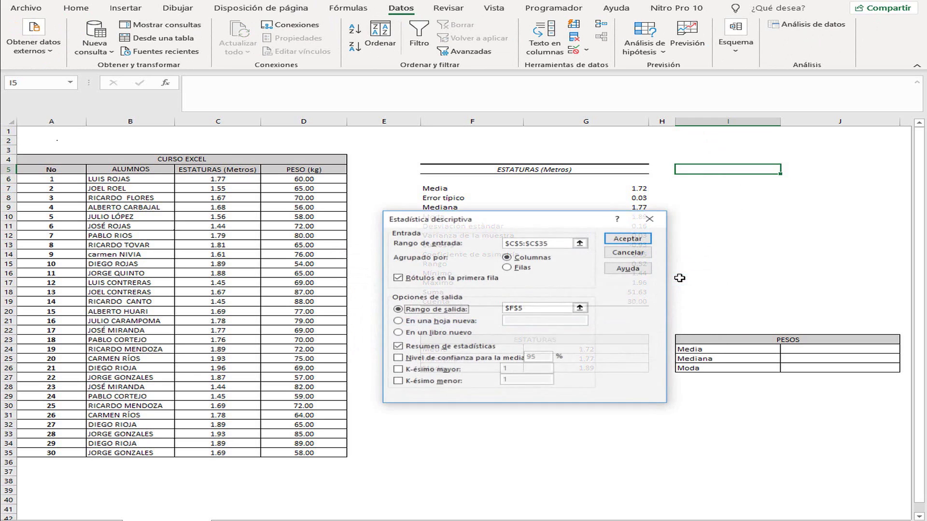
{"action": "left_click_drag", "start_coordinate": [553, 242], "coordinate": [509, 243]}
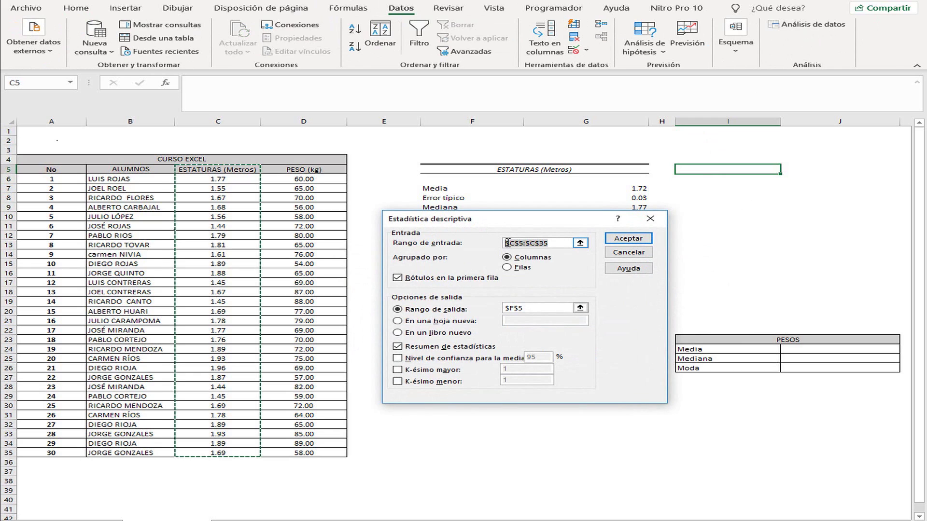
{"action": "left_click", "coordinate": [313, 181]}
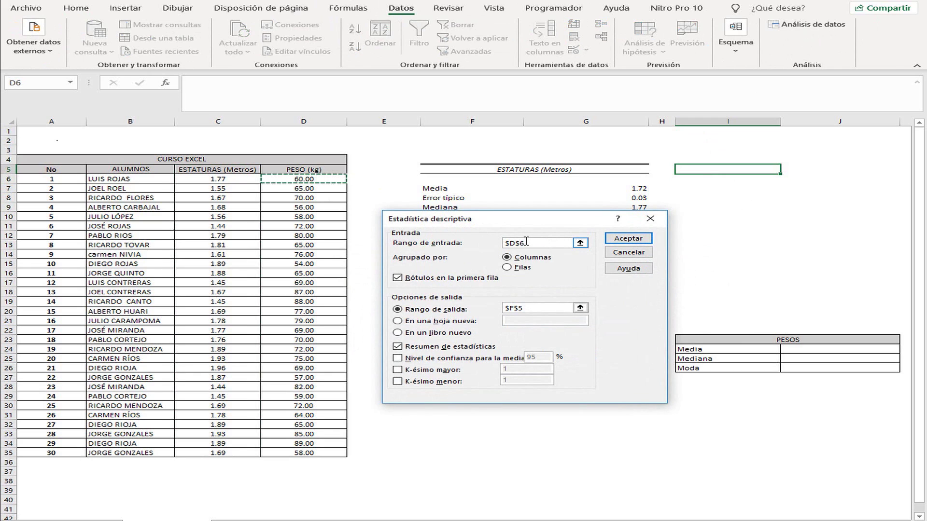
{"action": "left_click_drag", "start_coordinate": [525, 243], "coordinate": [498, 243]}
{"action": "left_click_drag", "start_coordinate": [334, 171], "coordinate": [316, 454]}
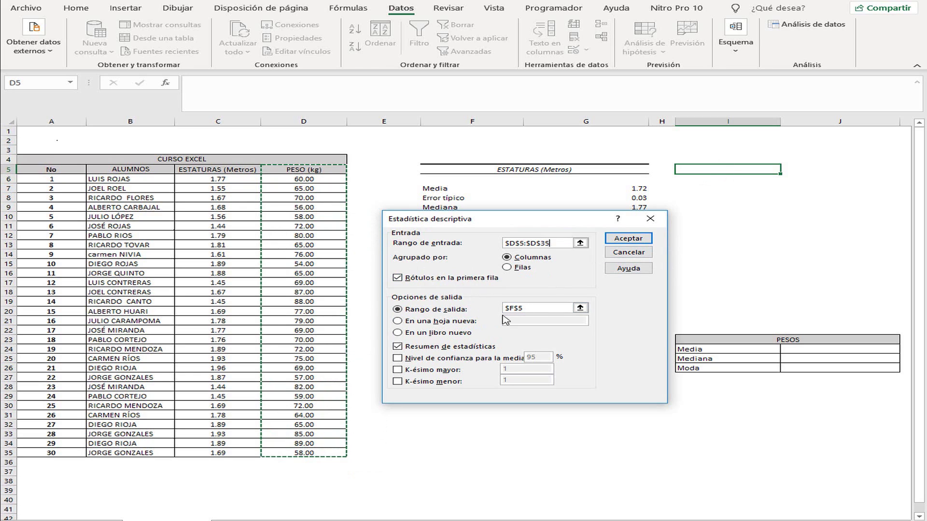
{"action": "left_click_drag", "start_coordinate": [523, 308], "coordinate": [505, 308]}
{"action": "type", "text": "$"}
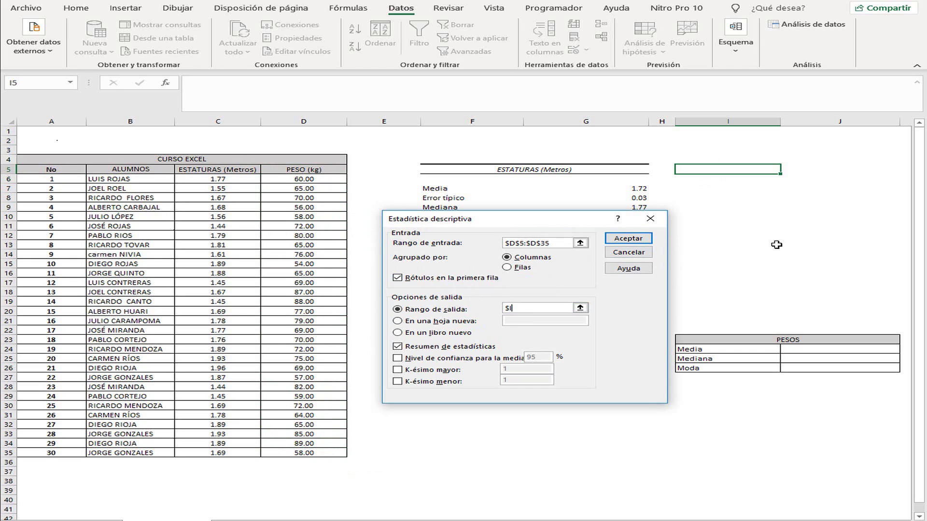
{"action": "type", "text": "I$5"}
{"action": "left_click", "coordinate": [623, 239]}
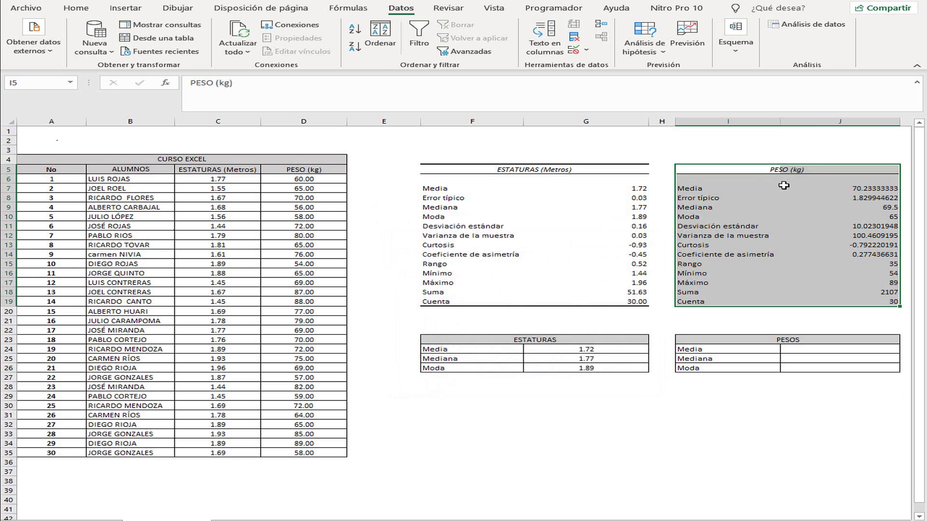
- Format the weight statistics values in J6:J19 as Número with 2 decimal places
{"action": "left_click_drag", "start_coordinate": [875, 184], "coordinate": [874, 303]}
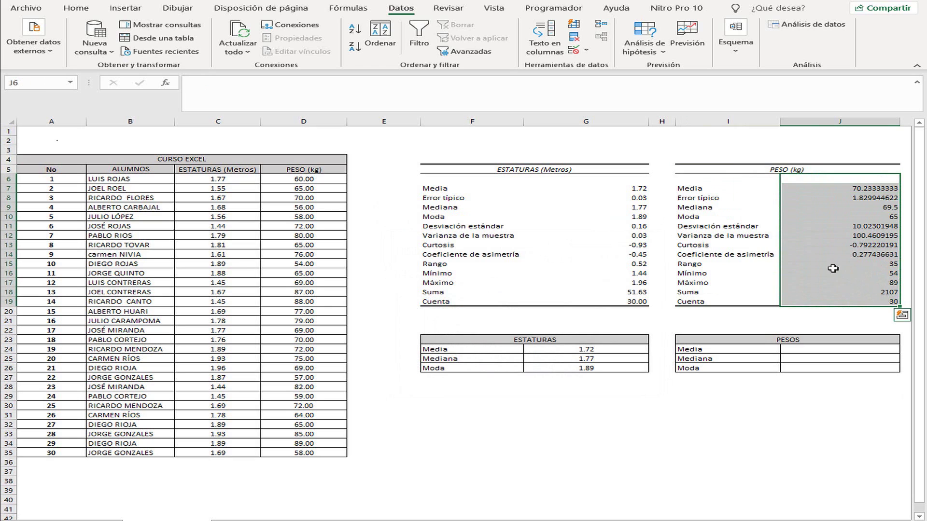
{"action": "left_click", "coordinate": [76, 8]}
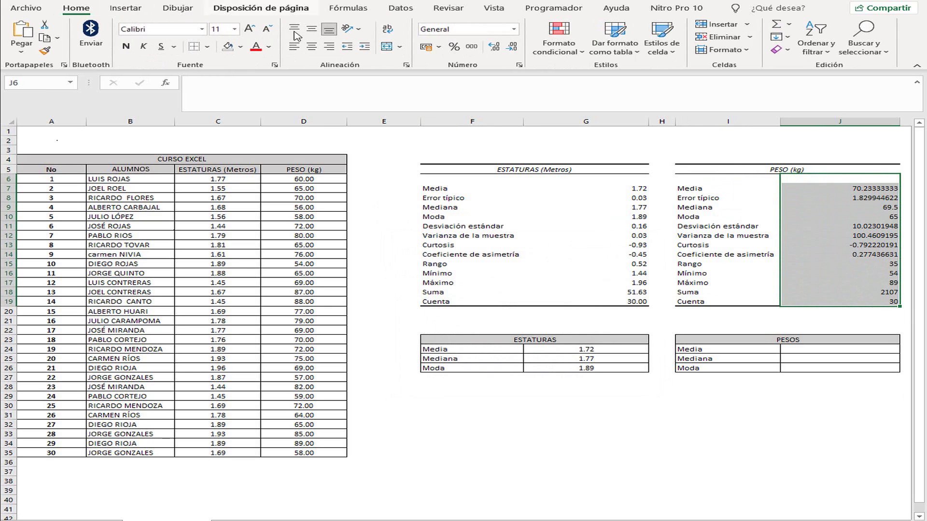
{"action": "left_click", "coordinate": [515, 30]}
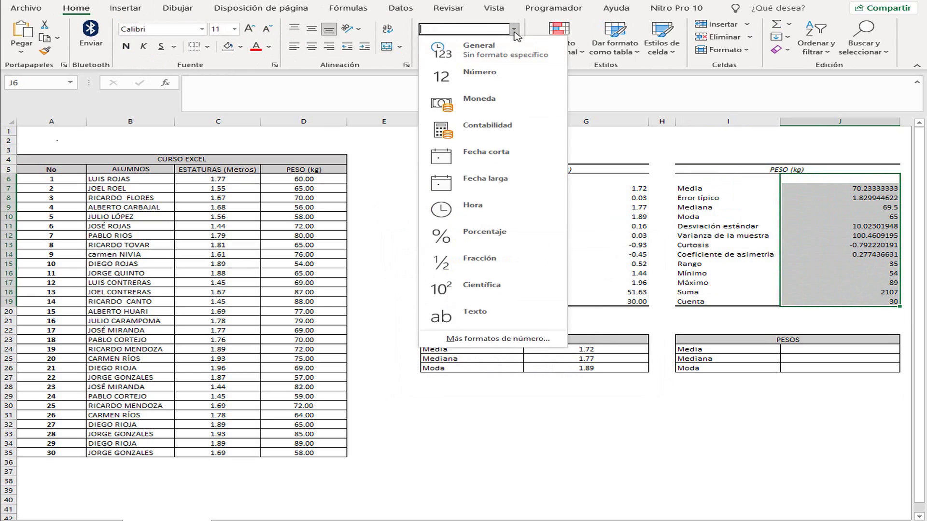
{"action": "left_click", "coordinate": [492, 339]}
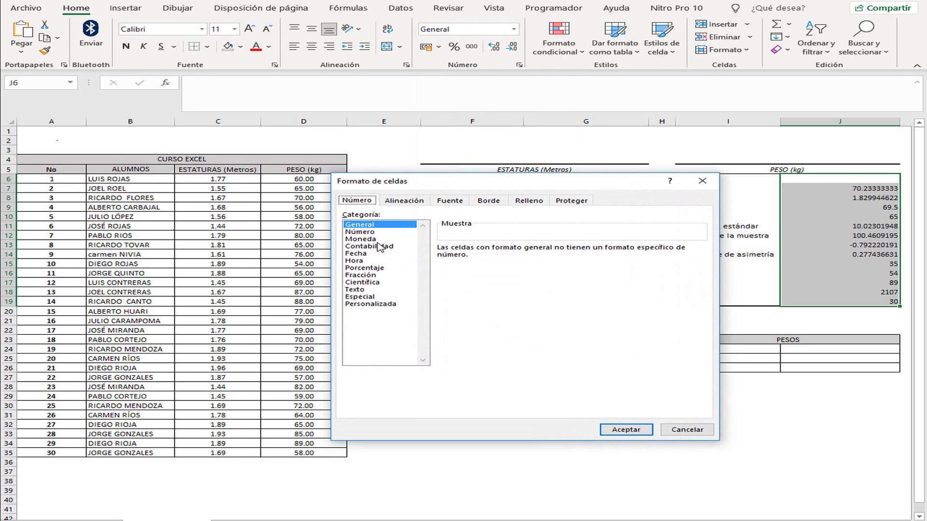
{"action": "left_click", "coordinate": [360, 232]}
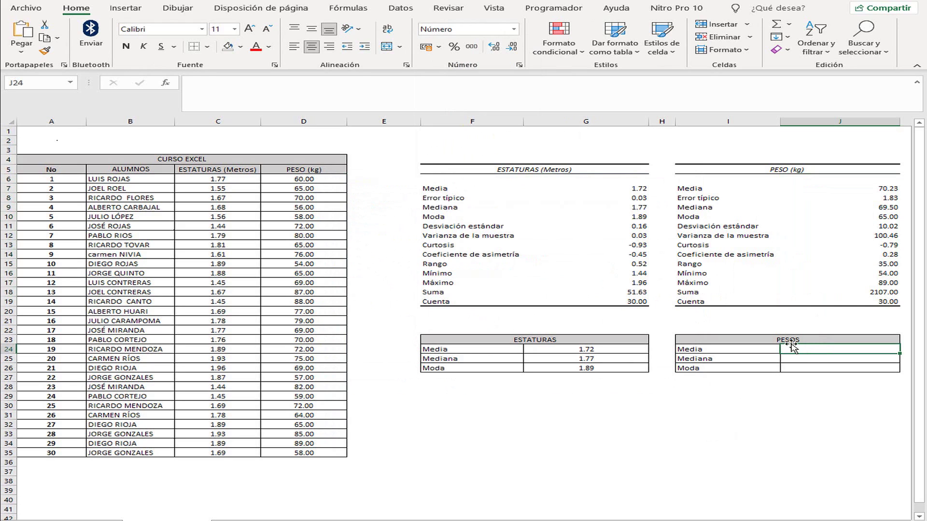
- Calculate the mean weight in J24 of the PESOS table with the formula =PROMEDIO(D6:D35)
{"action": "left_click", "coordinate": [192, 81]}
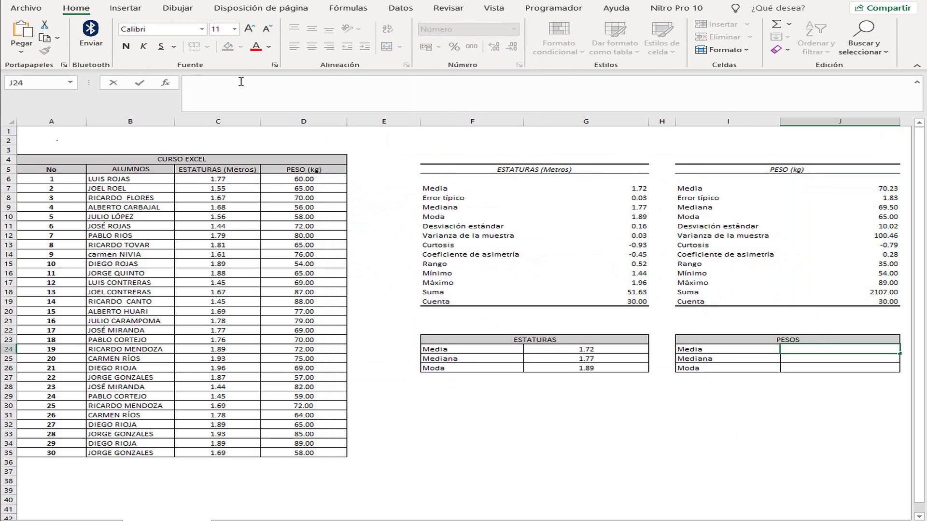
{"action": "type", "text": "=PROMEDIO("}
{"action": "left_click_drag", "start_coordinate": [304, 179], "coordinate": [308, 453]}
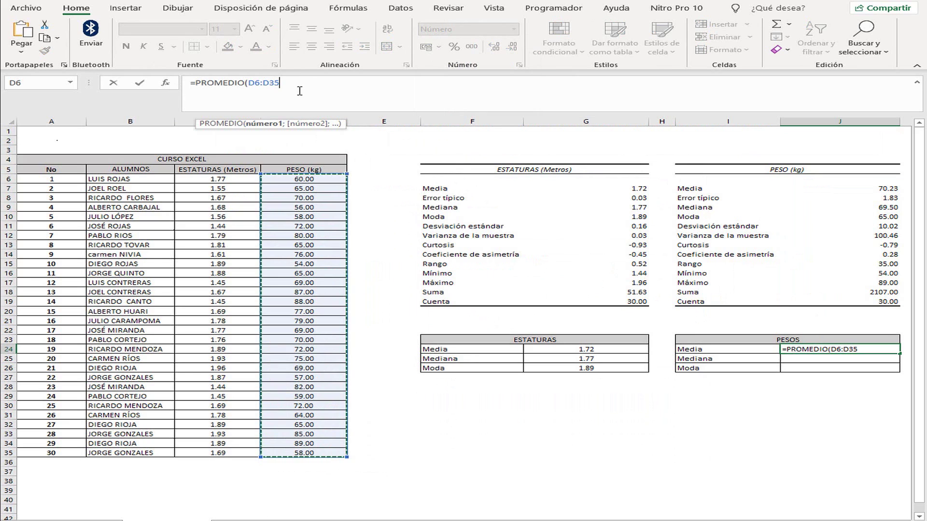
{"action": "type", "text": ")"}
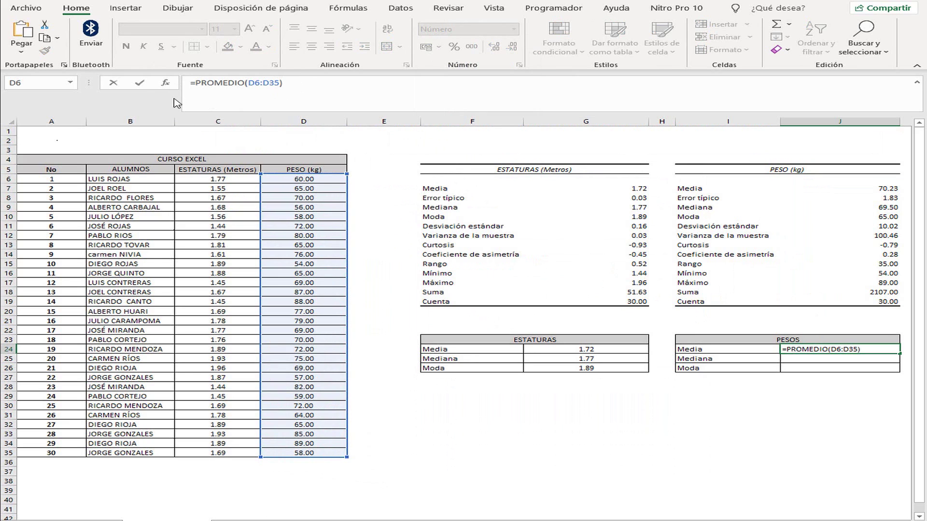
{"action": "left_click", "coordinate": [140, 84]}
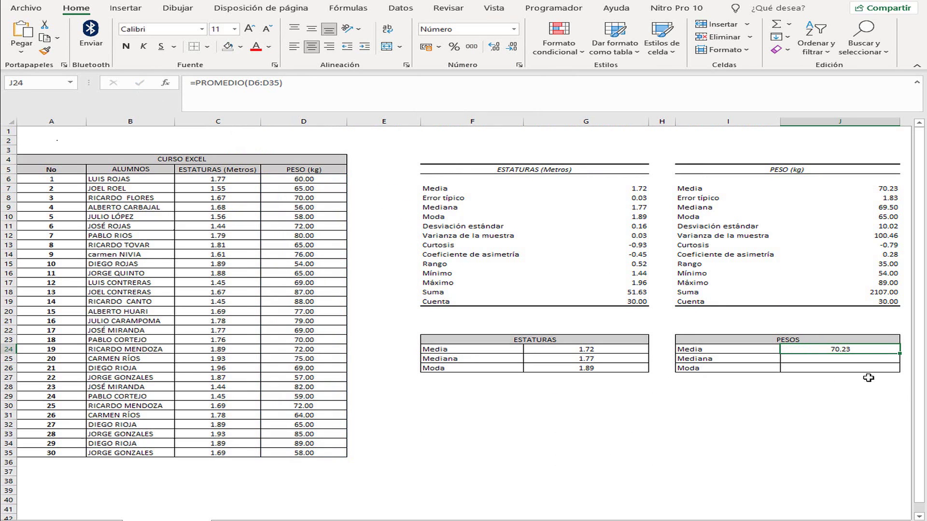
- Calculate the median weight in J25 of the PESOS table with the formula =MEDIANA(D6:D35)
{"action": "left_click", "coordinate": [830, 360]}
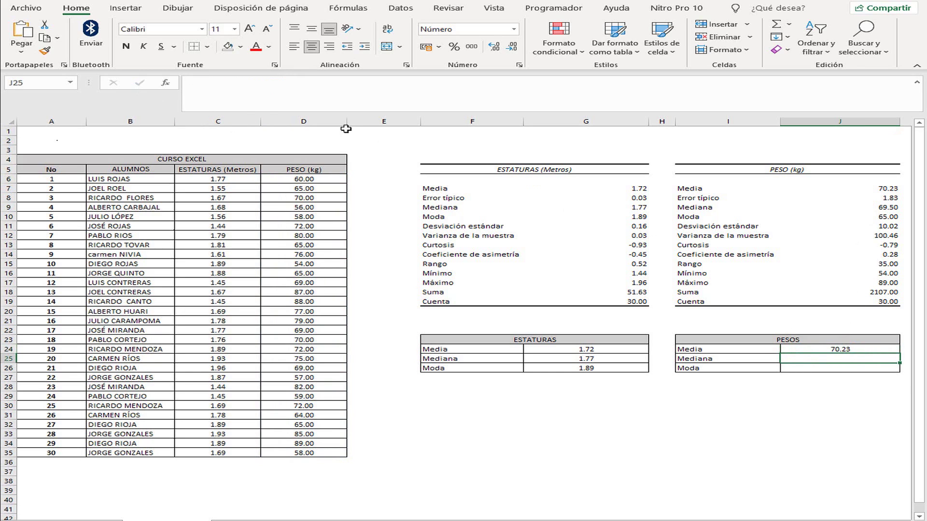
{"action": "left_click", "coordinate": [249, 94]}
{"action": "type", "text": "="}
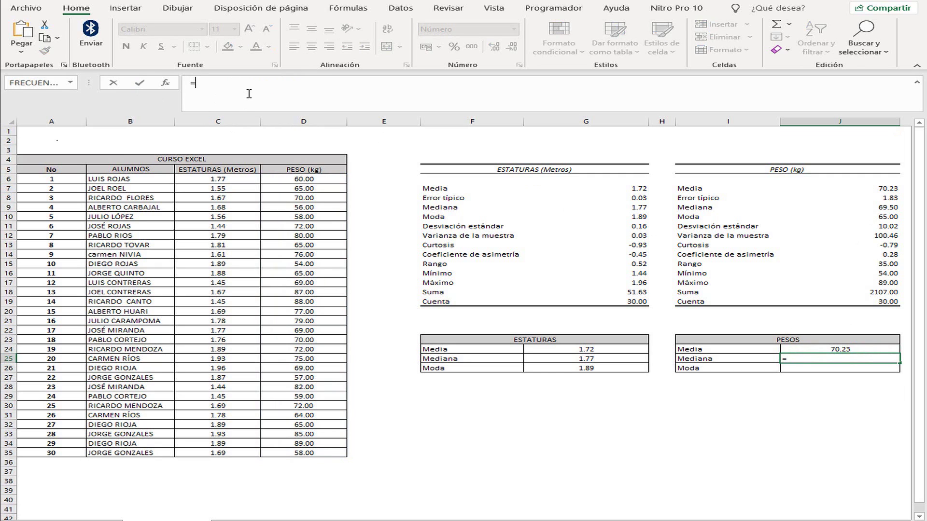
{"action": "type", "text": "ME"}
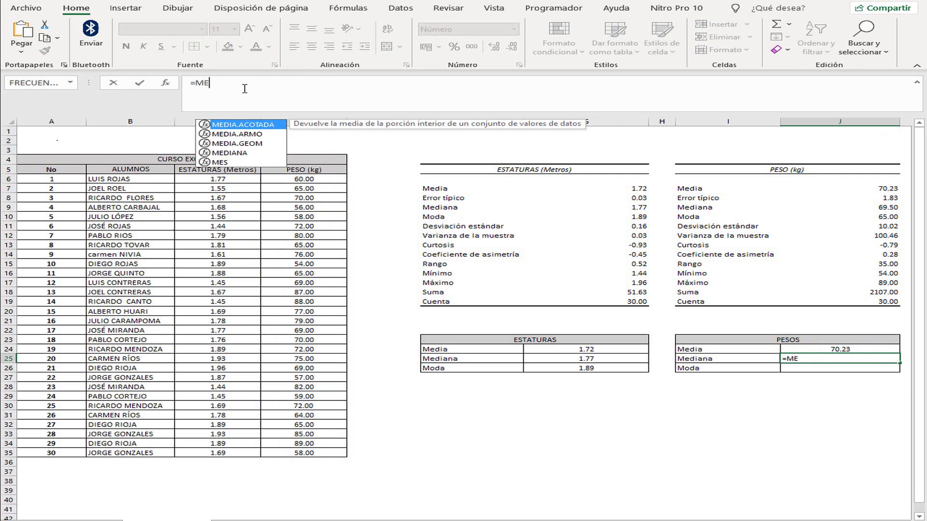
{"action": "type", "text": "DIANA("}
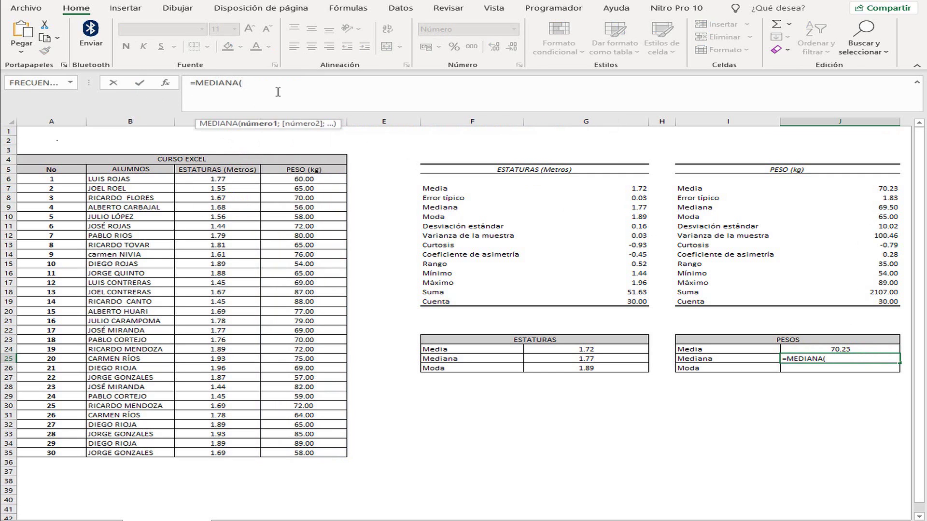
{"action": "left_click_drag", "start_coordinate": [297, 180], "coordinate": [303, 454]}
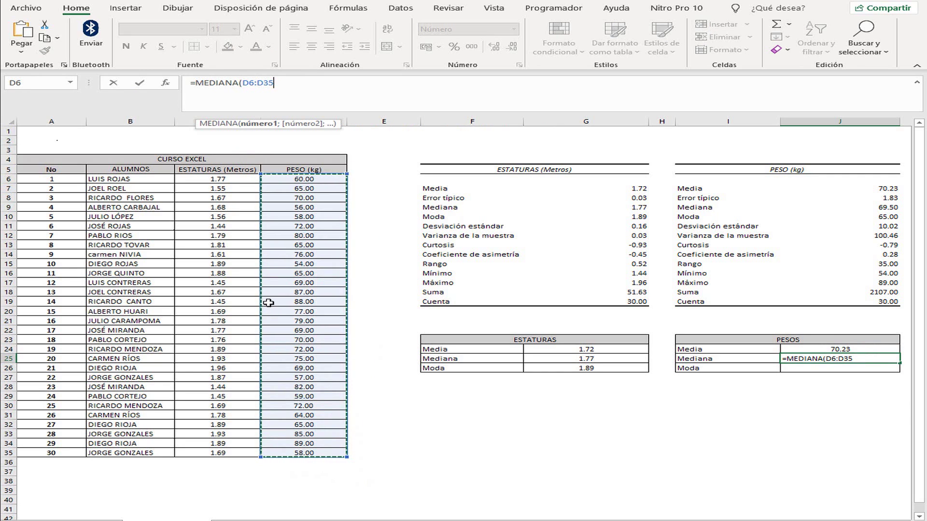
{"action": "type", "text": ")"}
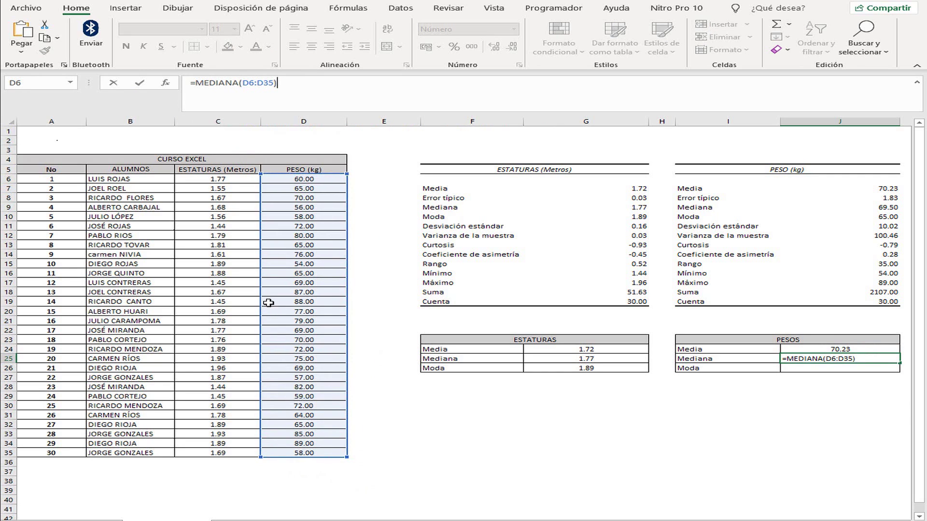
{"action": "left_click", "coordinate": [139, 83]}
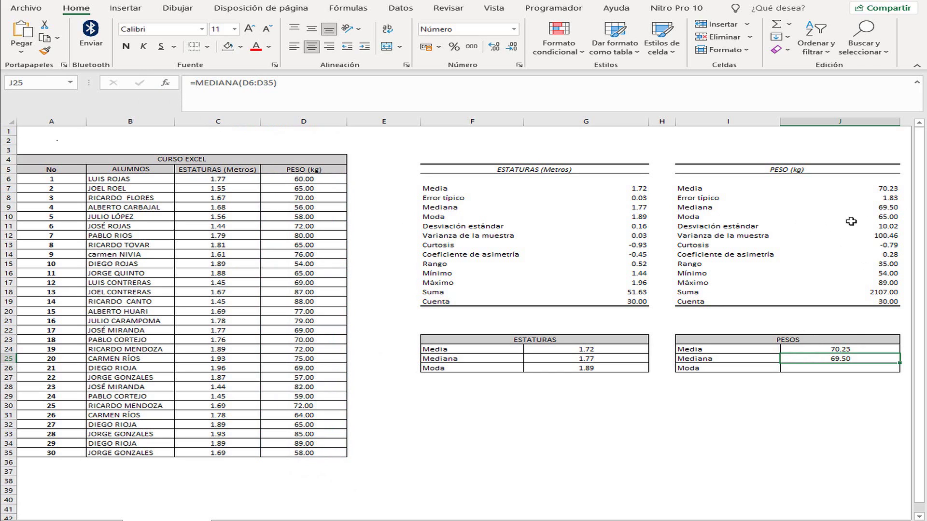
- Calculate the mode of the weights in J26 of the PESOS table with the formula =MODA(D6:D35)
{"action": "left_click", "coordinate": [835, 369]}
{"action": "type", "text": "=MODA"}
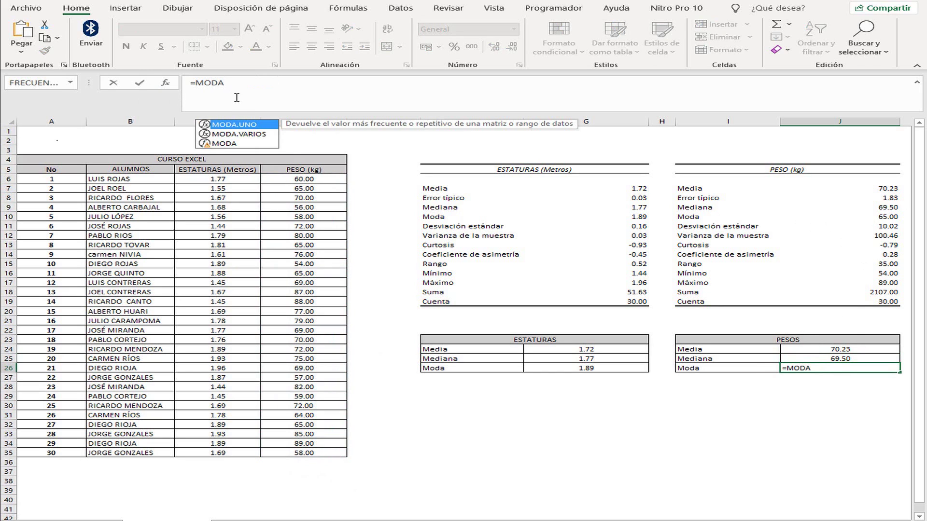
{"action": "type", "text": "("}
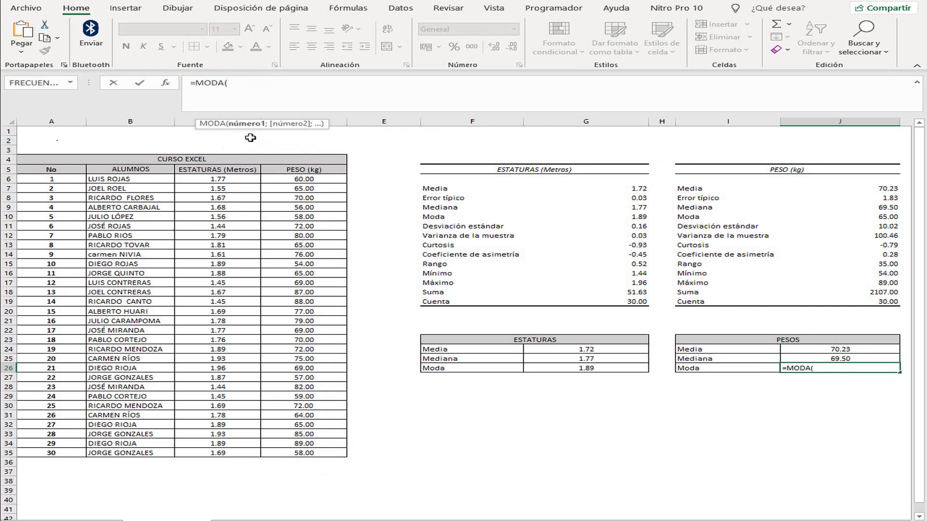
{"action": "left_click_drag", "start_coordinate": [308, 179], "coordinate": [329, 453]}
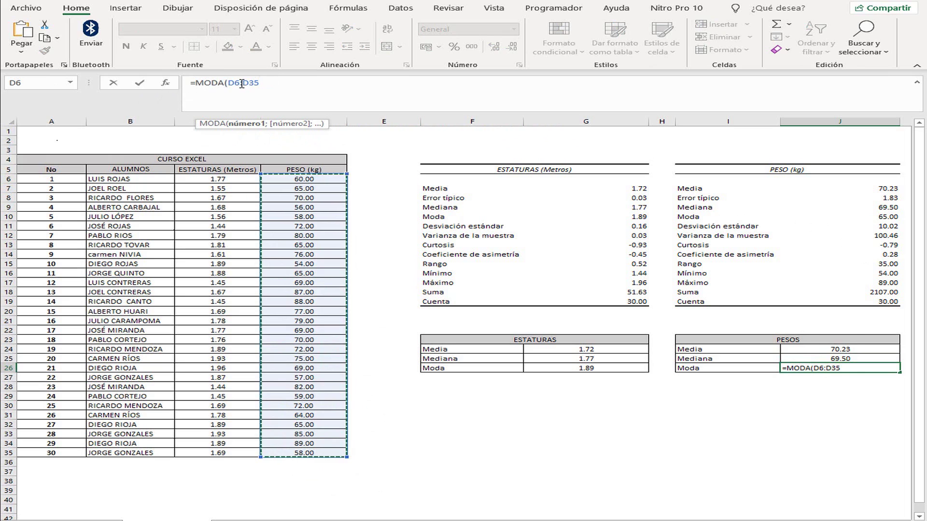
{"action": "type", "text": ")"}
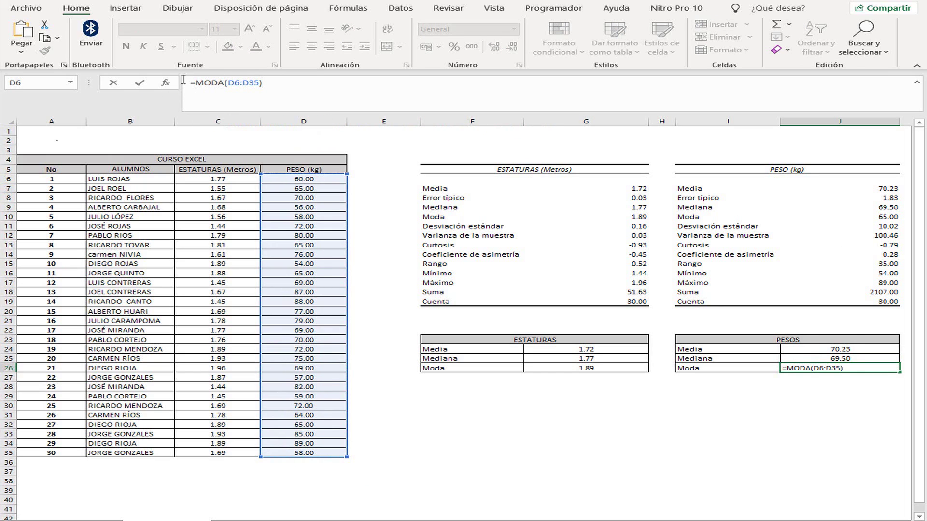
{"action": "left_click", "coordinate": [138, 86]}
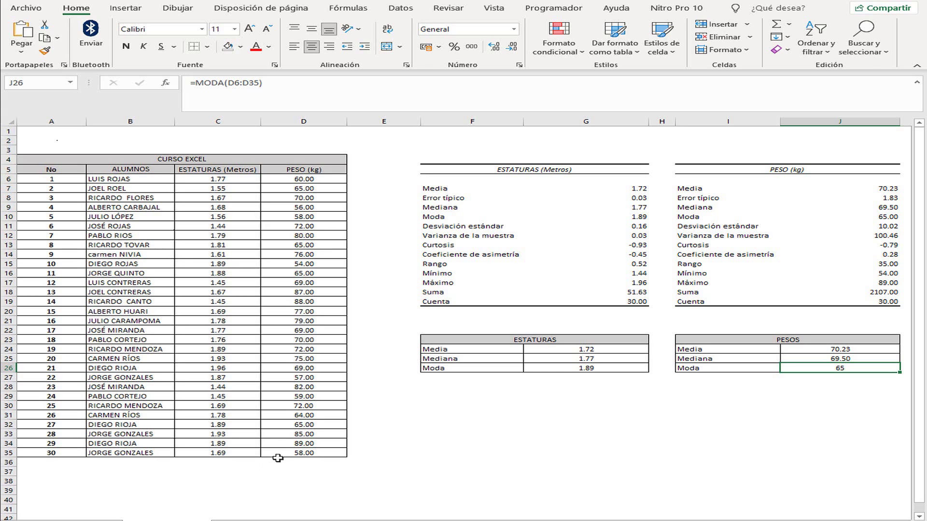
{"action": "left_click", "coordinate": [590, 413]}
{"action": "left_click", "coordinate": [591, 413]}
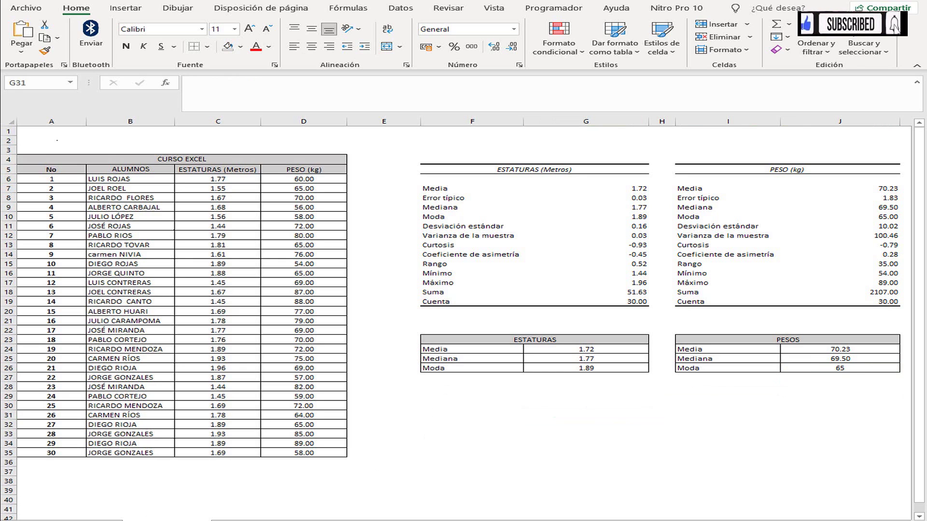
{"action": "left_click", "coordinate": [840, 368]}
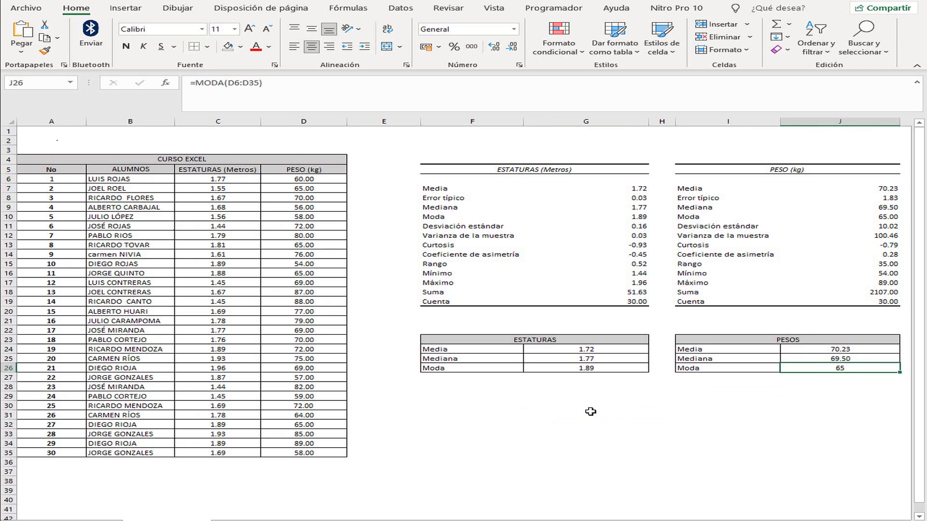